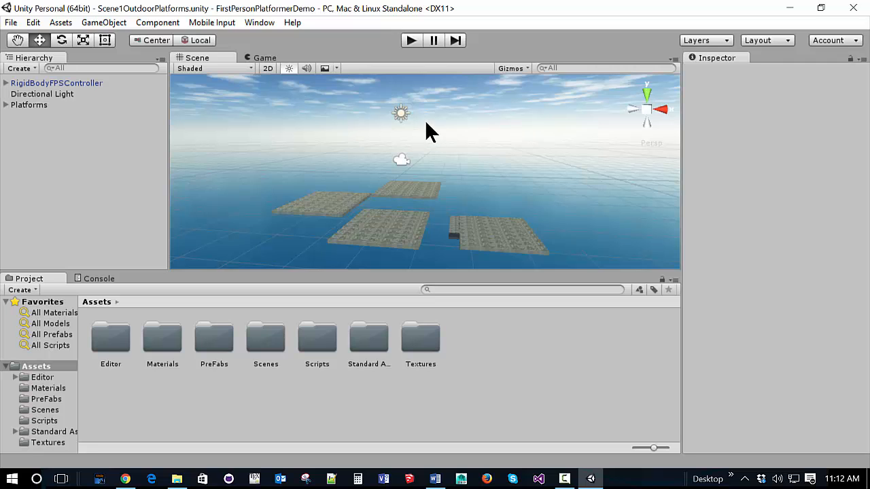
Step: Examine the platform layout in the scene and the RigidBodyFPSController's properties
scroll(430, 156, up, 5)
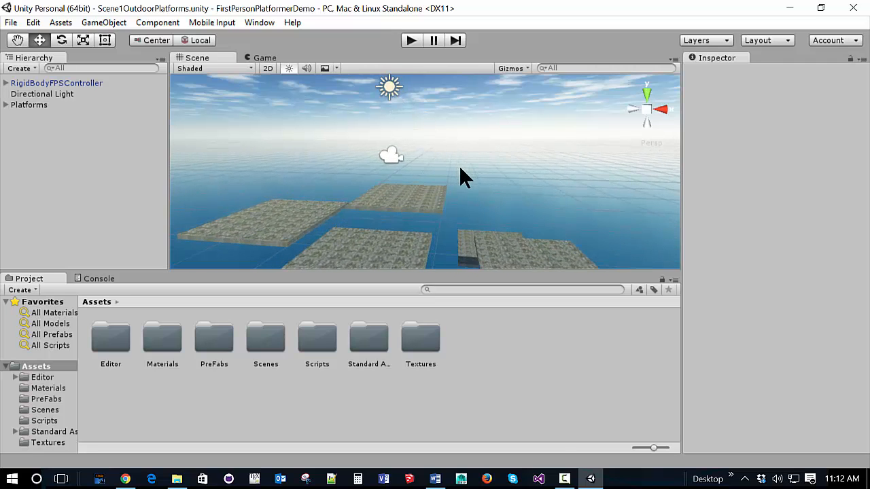
drag(459, 164, 417, 204)
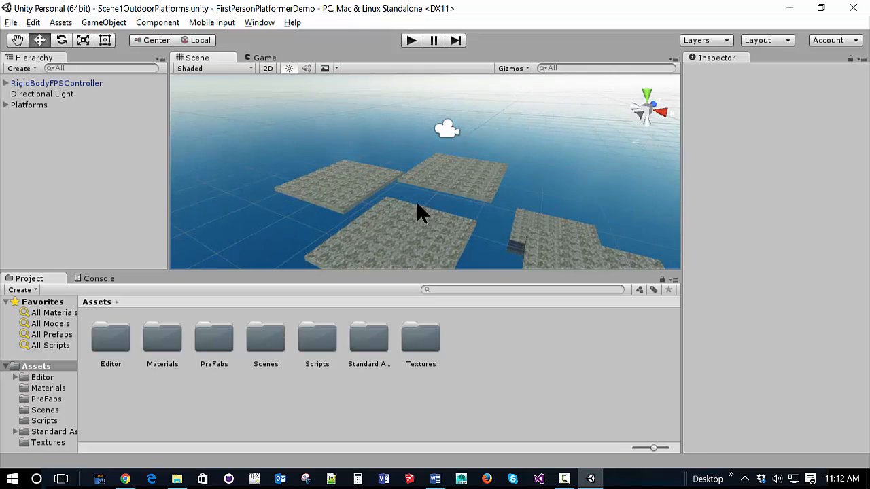
click(42, 84)
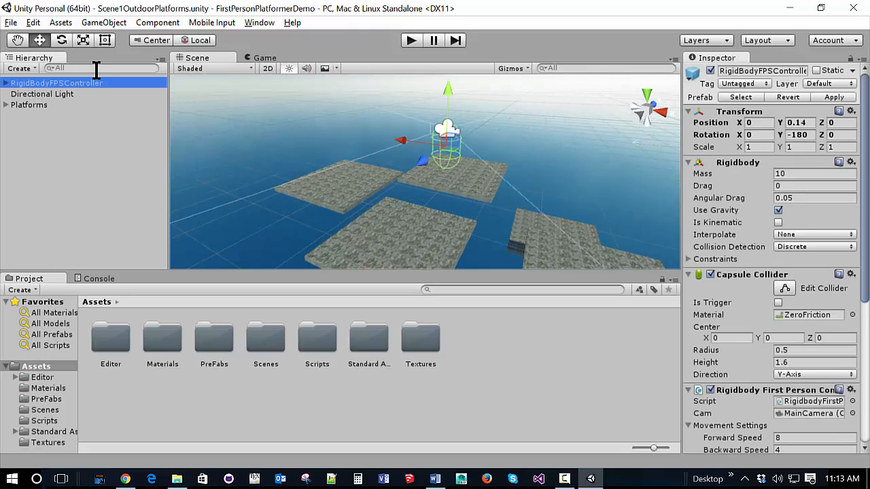
Step: Set the external script editor to Microsoft Visual Studio 2015 in the preferences and close them
click(32, 22)
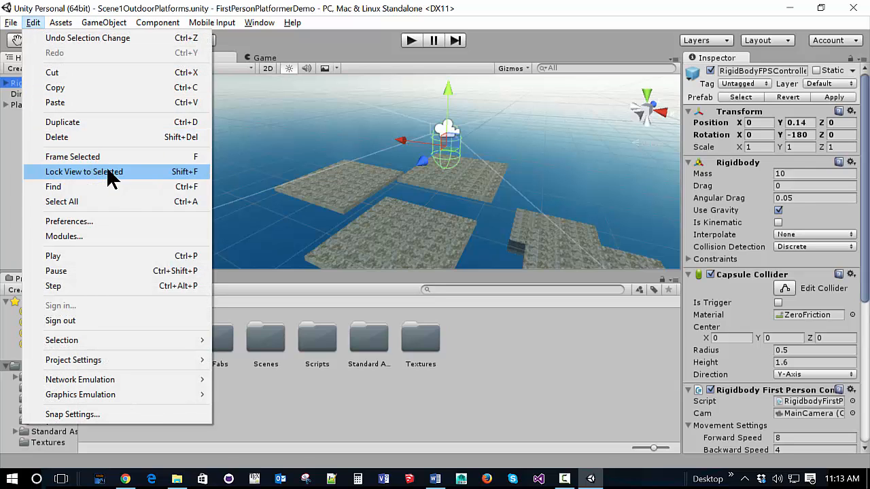
click(104, 219)
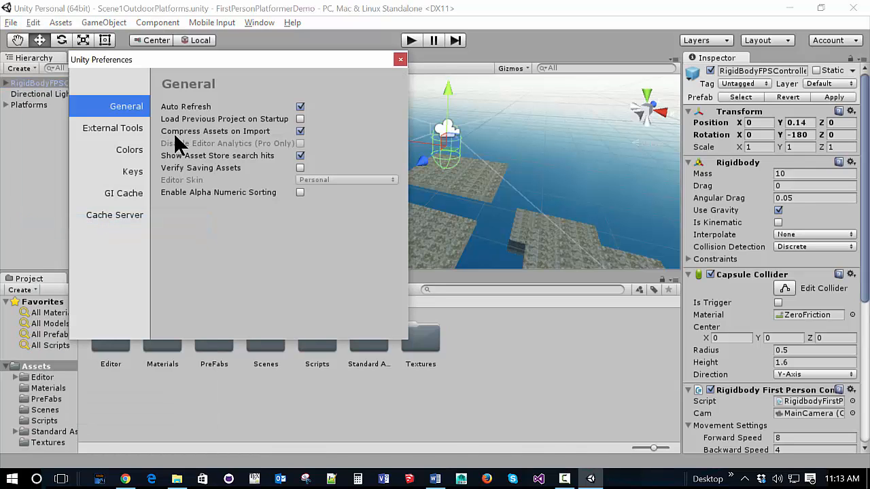
click(113, 128)
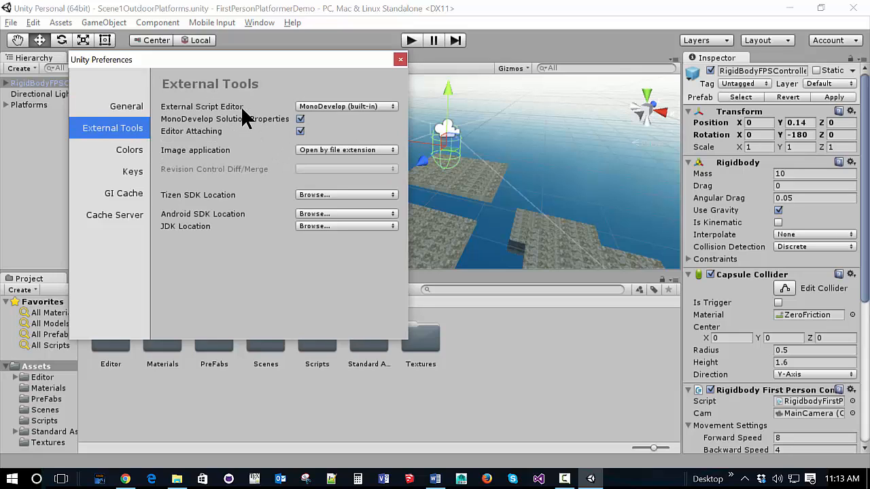
click(362, 108)
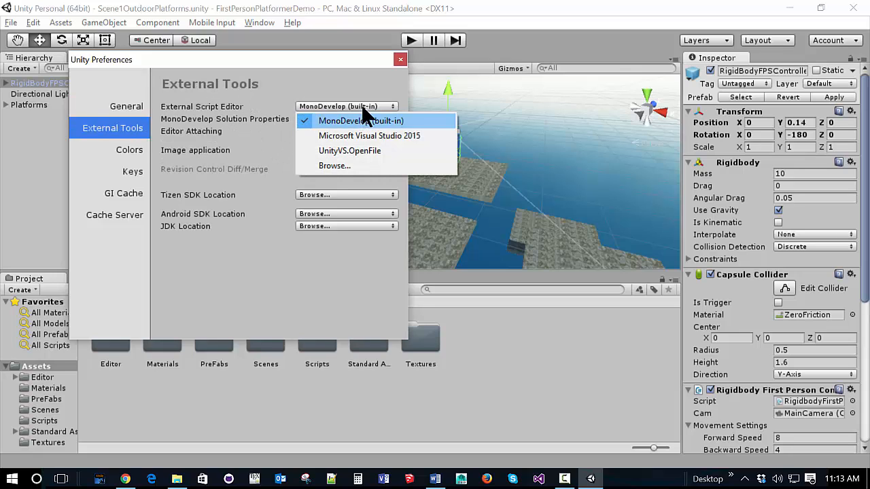
click(369, 136)
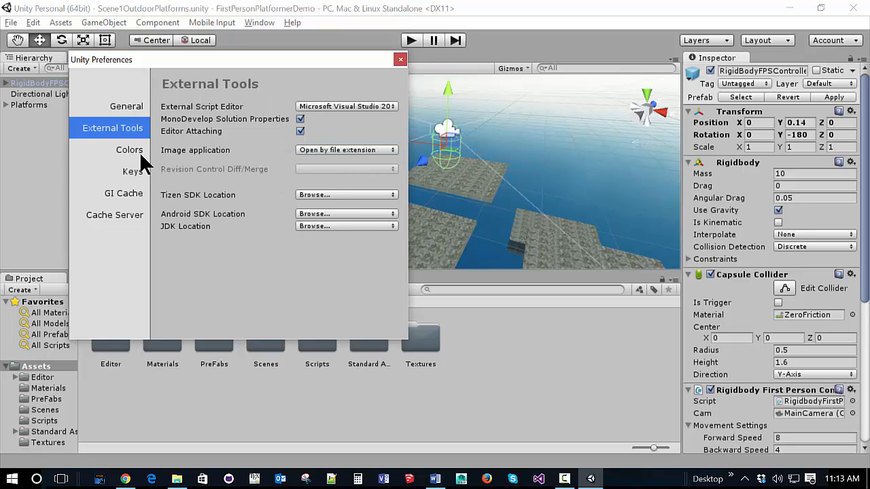
click(400, 59)
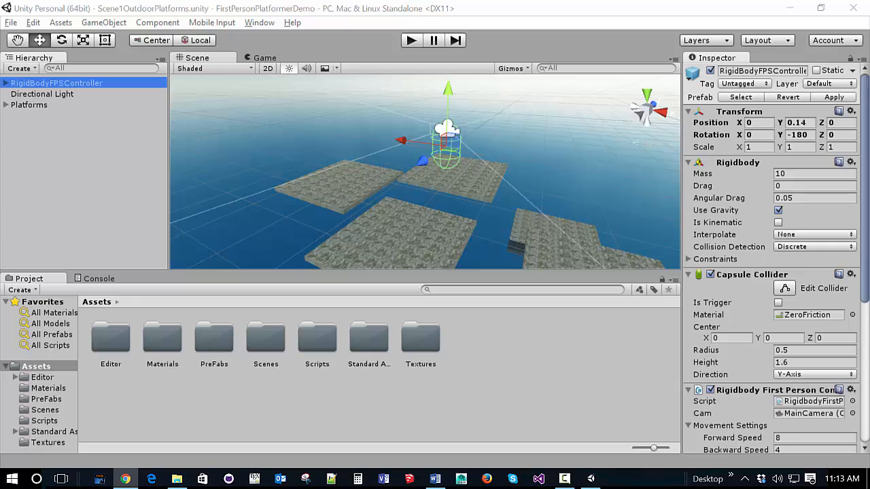
Step: Switch to Chrome, read through the Visual Studio 2015 Tools for Unity download page, and minimize the browser
drag(869, 81, 513, 0)
scroll(259, 209, down, 2)
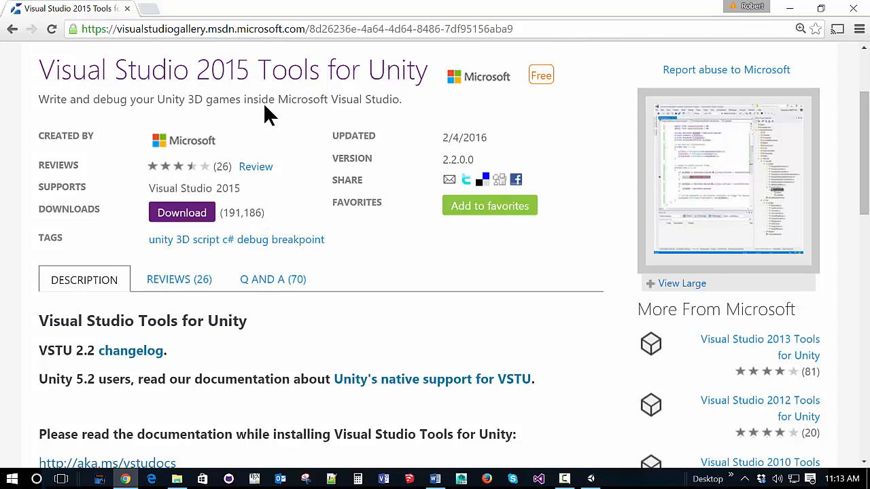
scroll(265, 218, down, 4)
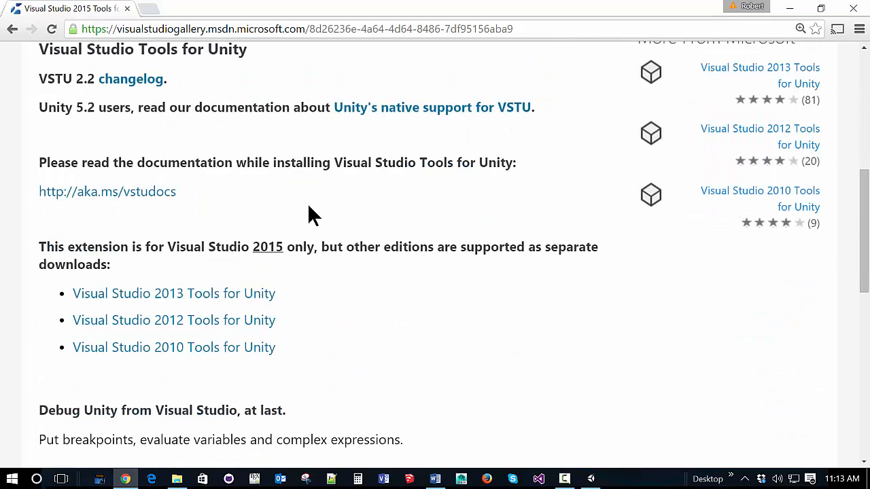
click(789, 8)
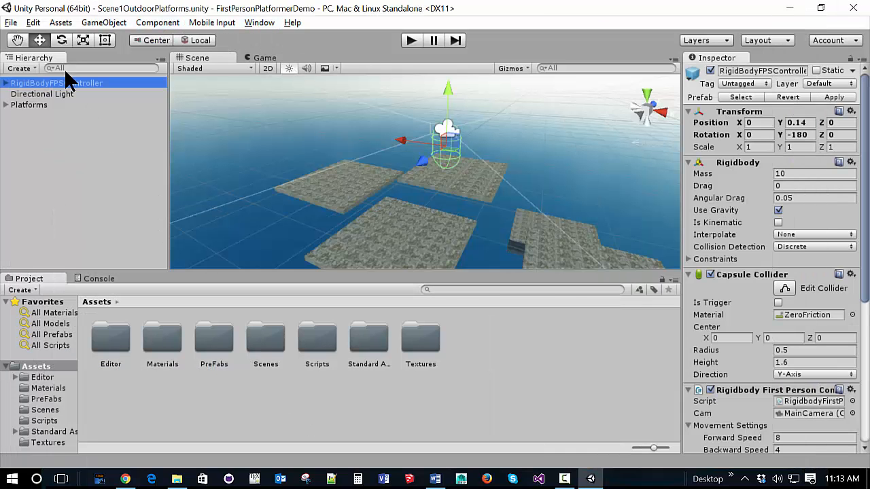
Step: Import the Visual Studio 2015 Tools package into the project with all its items
click(60, 22)
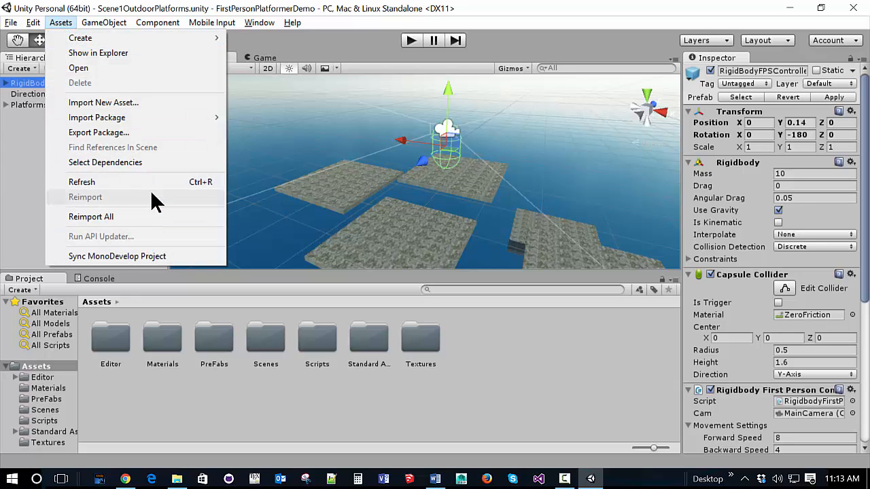
click(159, 111)
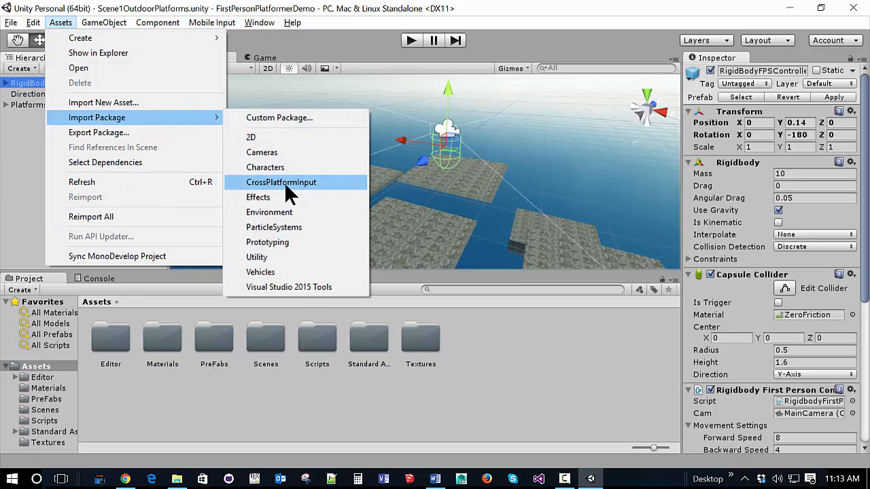
click(290, 286)
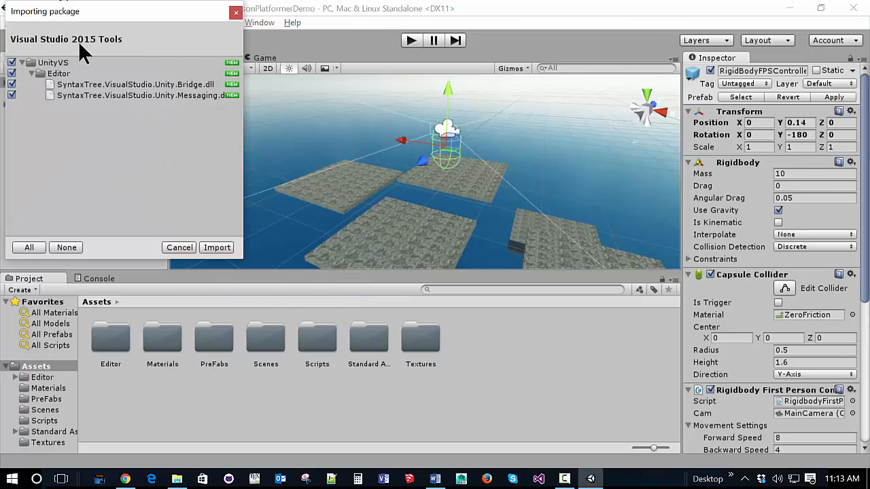
click(218, 248)
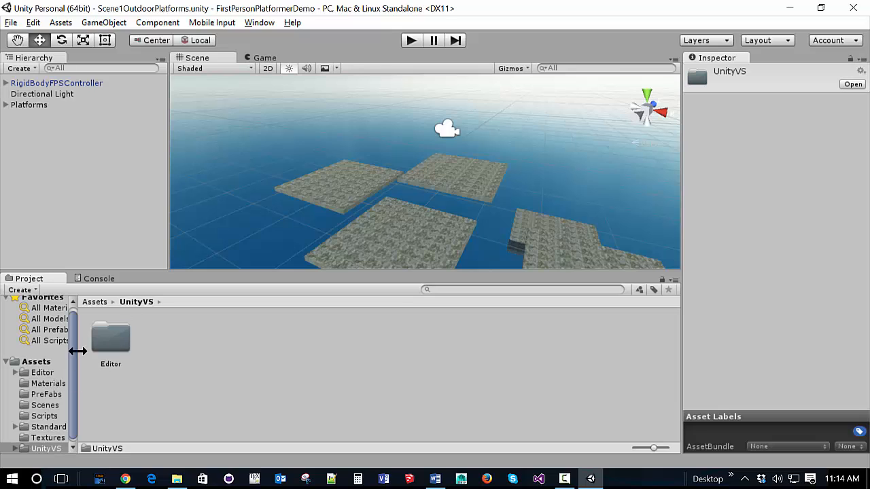
Step: Open the Test script from the Scripts folder in Visual Studio and view its code in a maximized window
click(42, 416)
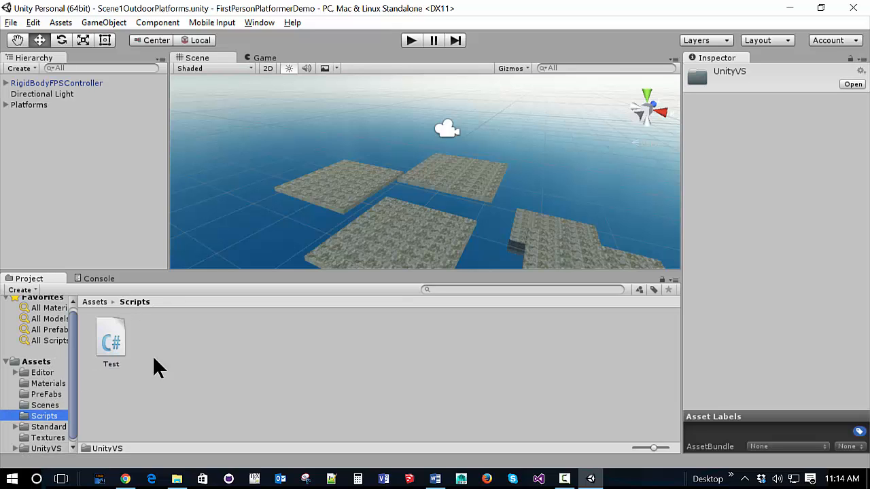
double_click(112, 343)
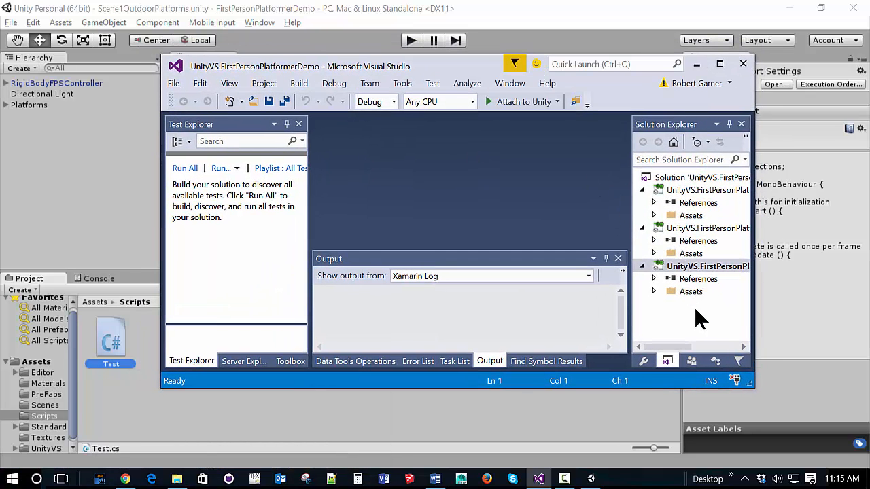
click(570, 412)
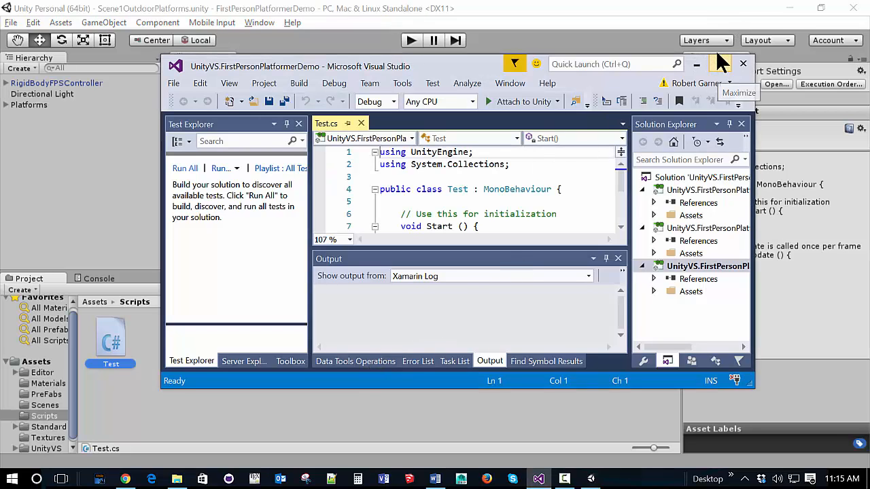
click(719, 63)
scroll(402, 213, down, 3)
scroll(404, 213, up, 3)
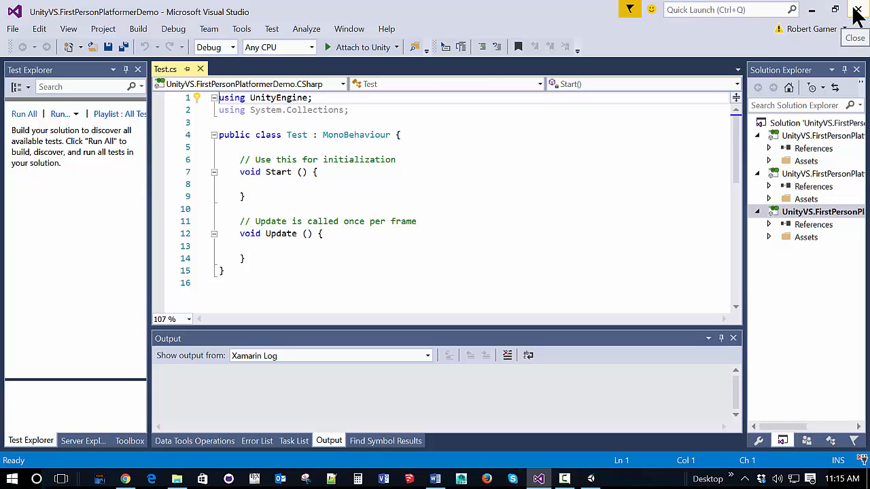
Step: Back in Unity, set the project's editor version control mode to Visible Meta Files and asset serialization to Force Text
drag(509, 13, 0, 158)
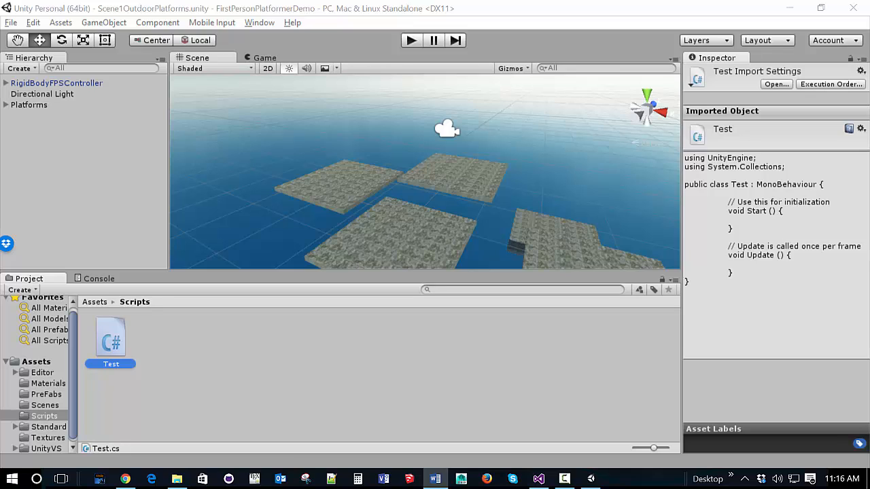
click(33, 22)
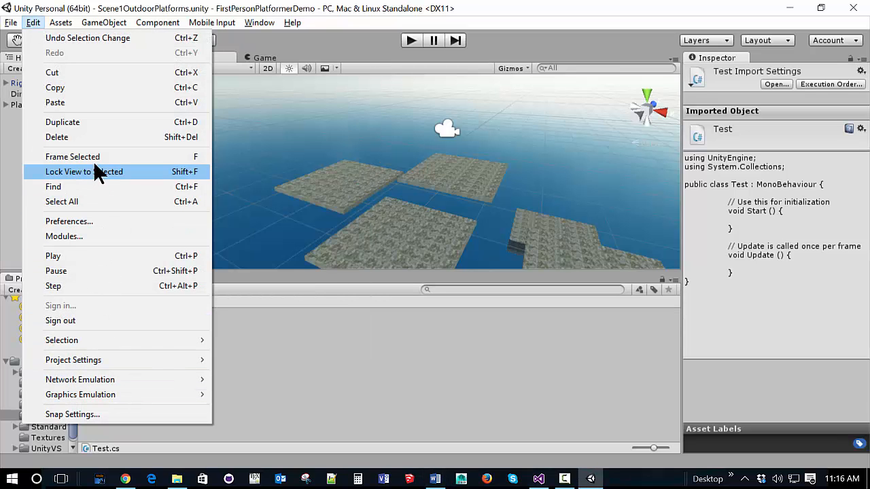
mouse_move(102, 360)
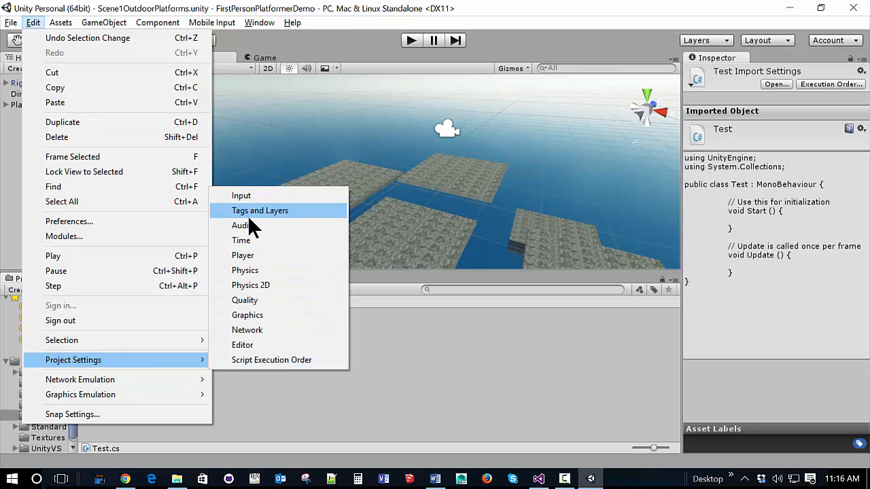
click(264, 344)
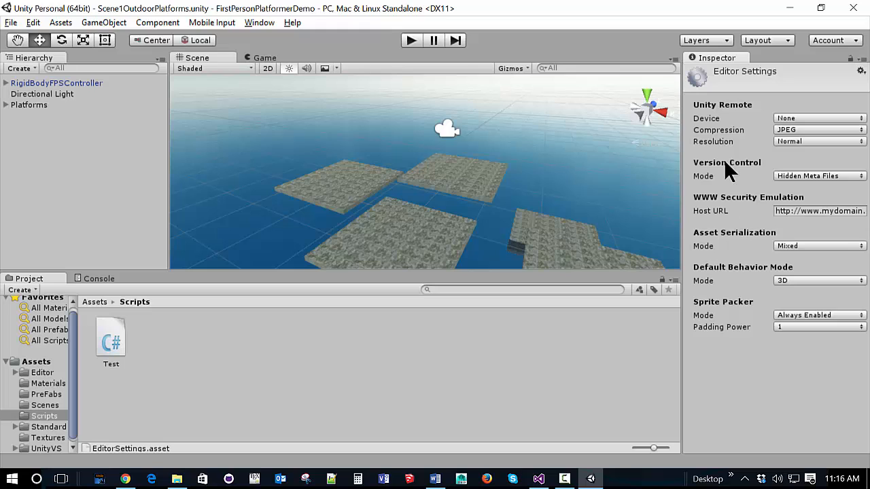
click(803, 173)
click(788, 206)
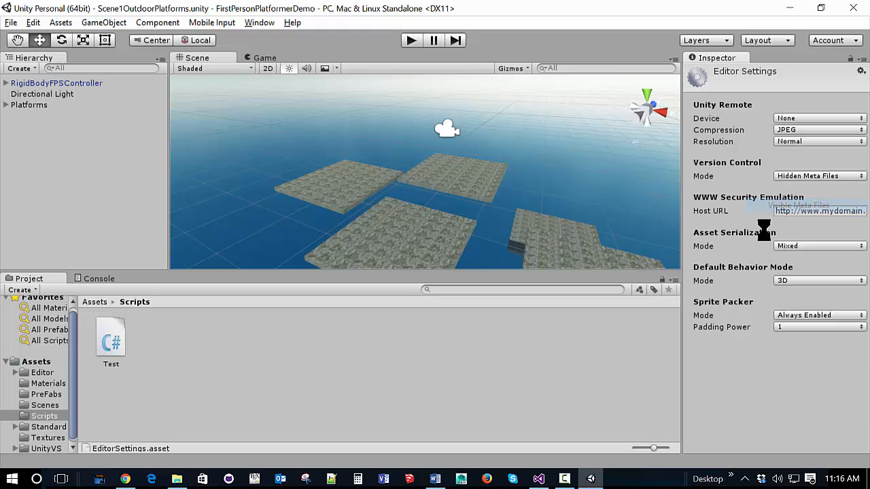
click(784, 245)
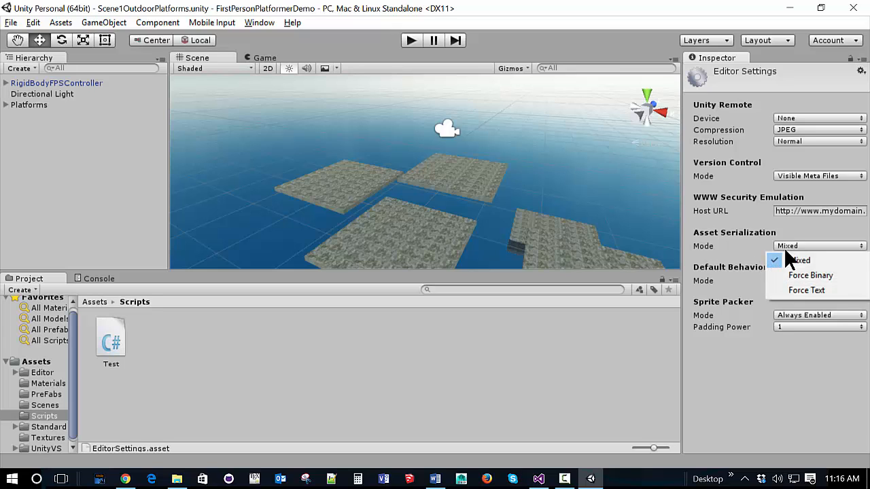
click(797, 285)
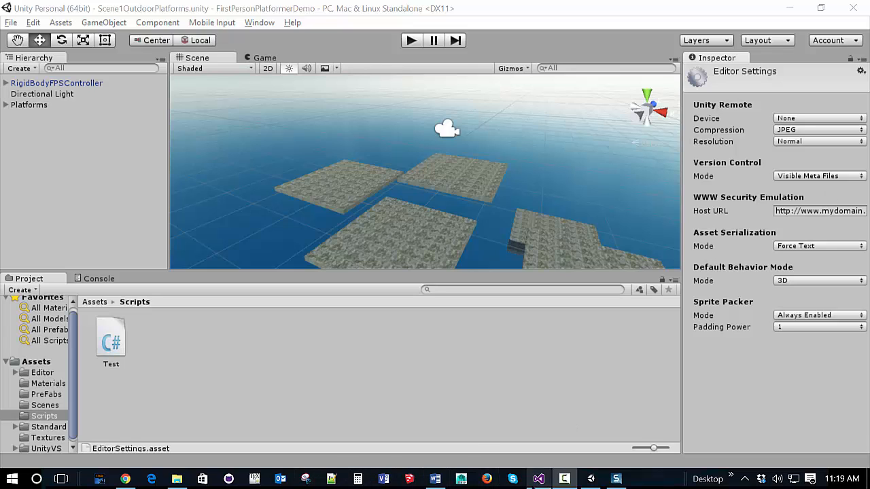
Step: Switch to the FirstPersonPlatformerDemo solution in Visual Studio
mouse_move(547, 484)
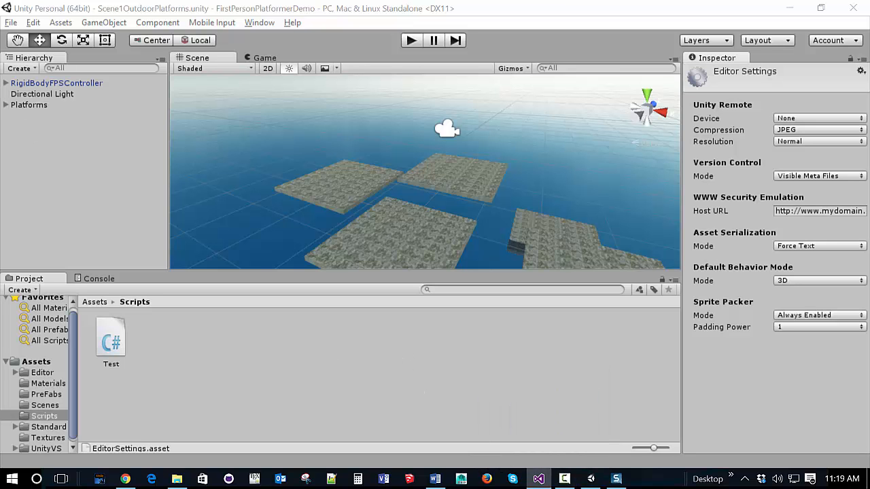
drag(0, 150, 425, 0)
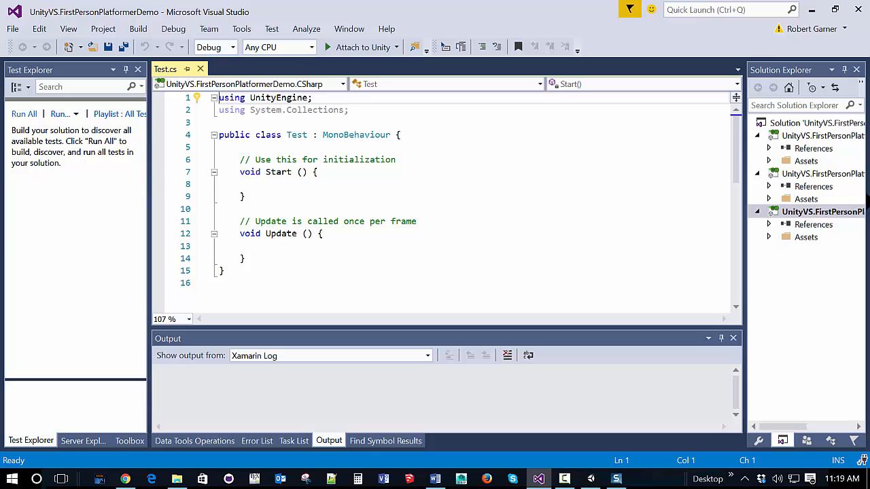
click(809, 125)
right_click(808, 125)
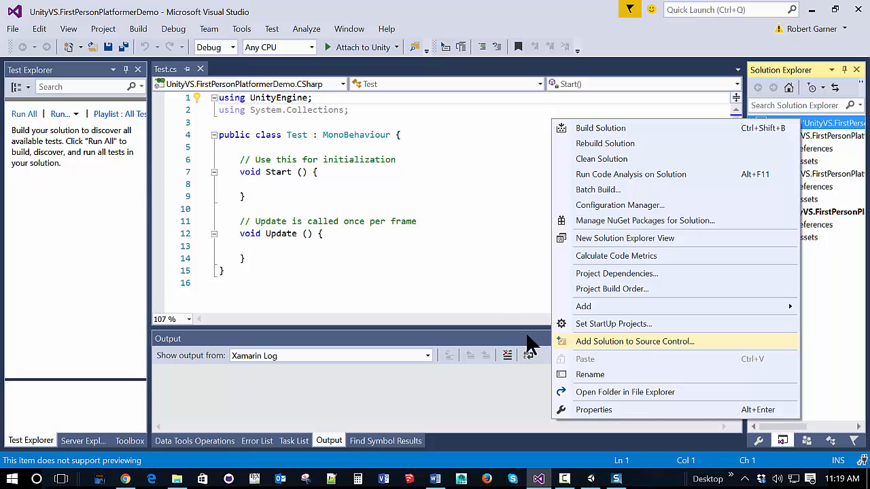
click(492, 289)
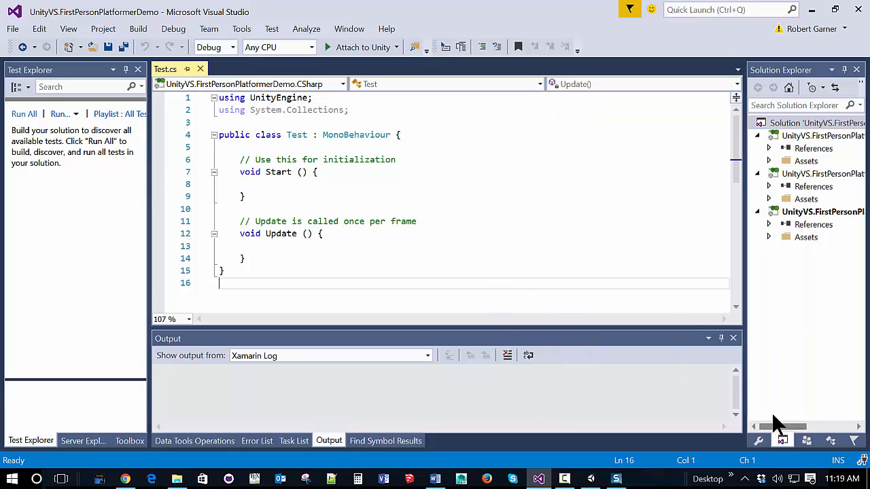
Step: Show a widened Team Explorer, open Source Control Explorer from it, and select the GameDevCourse folder
click(807, 440)
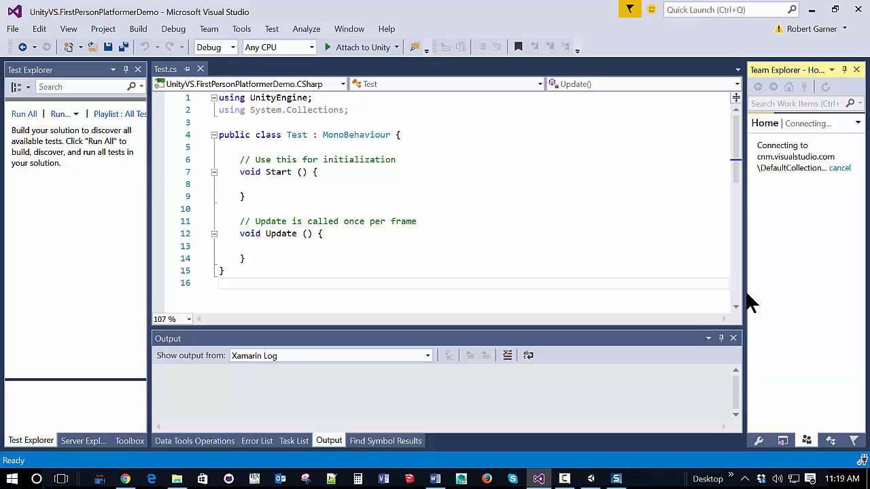
drag(748, 299, 706, 297)
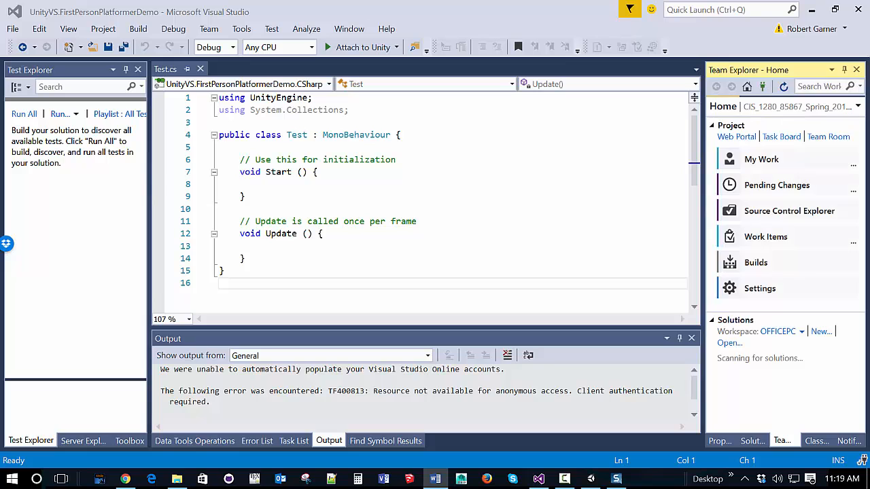
click(797, 215)
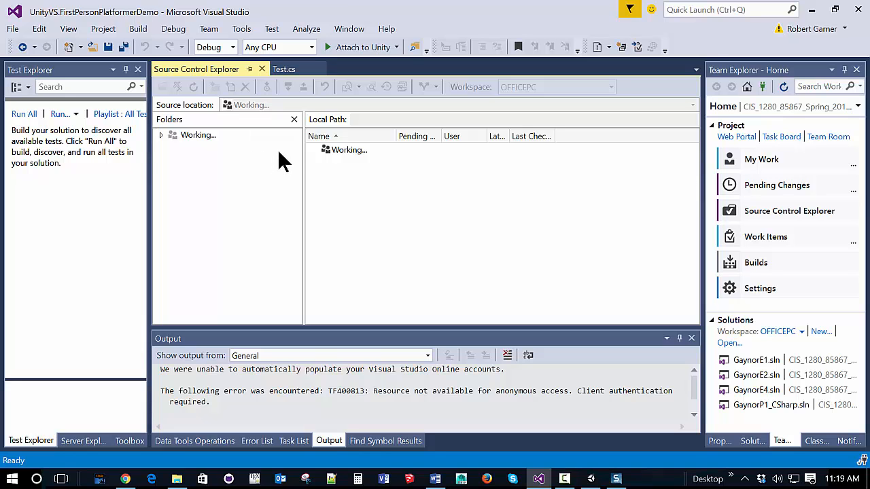
drag(293, 141, 295, 292)
click(196, 274)
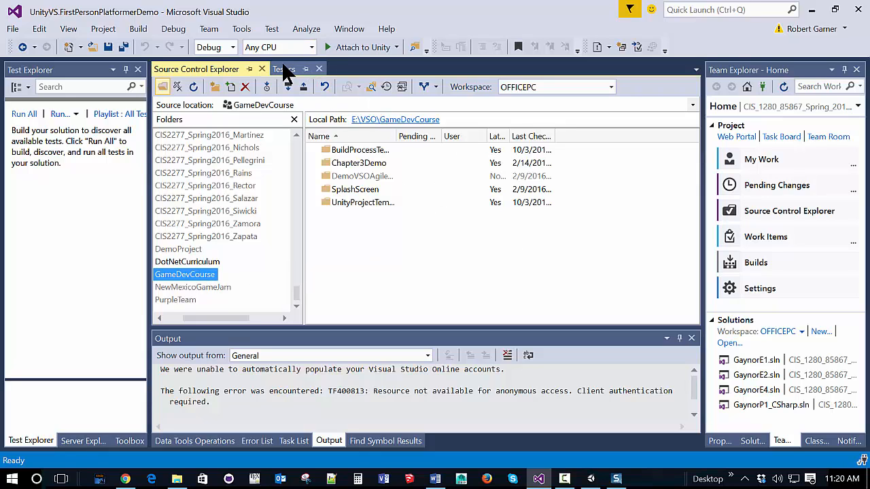
Step: Add the UnityVS.FirstPersonPlatformerDemo solution to source control with Team Foundation Version Control, storing it in the GameDevCourse team project
click(753, 440)
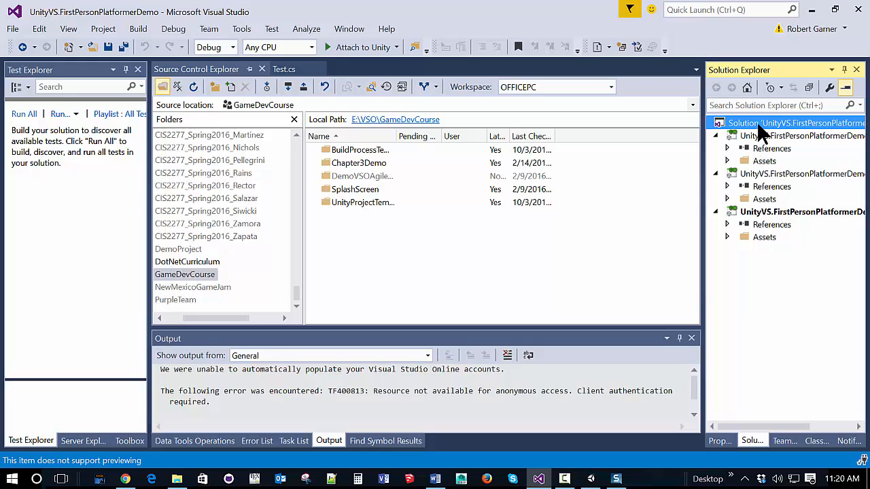
right_click(780, 126)
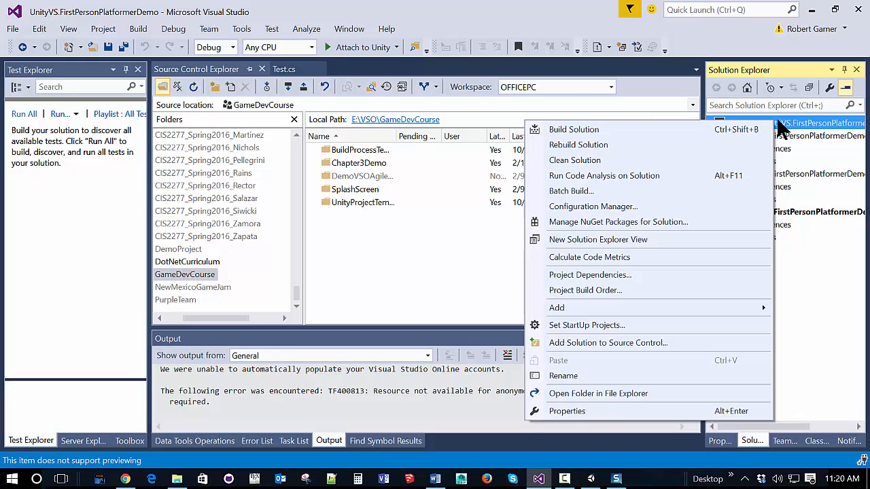
click(627, 342)
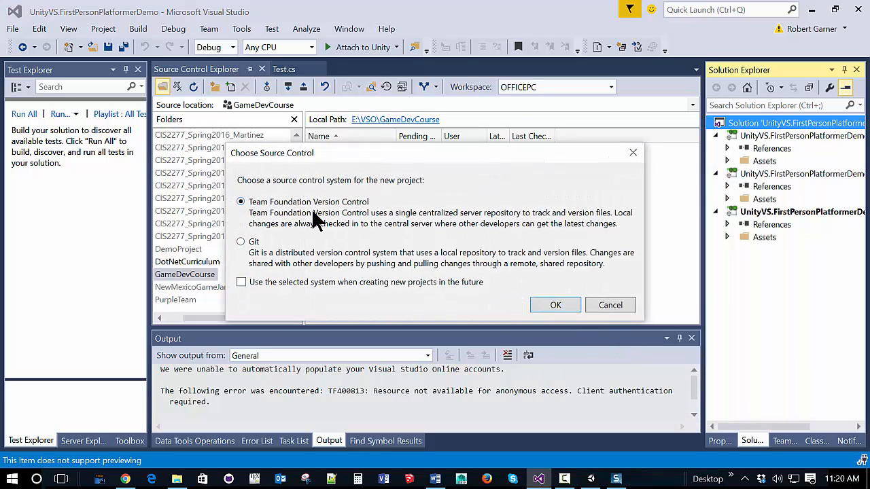
click(554, 306)
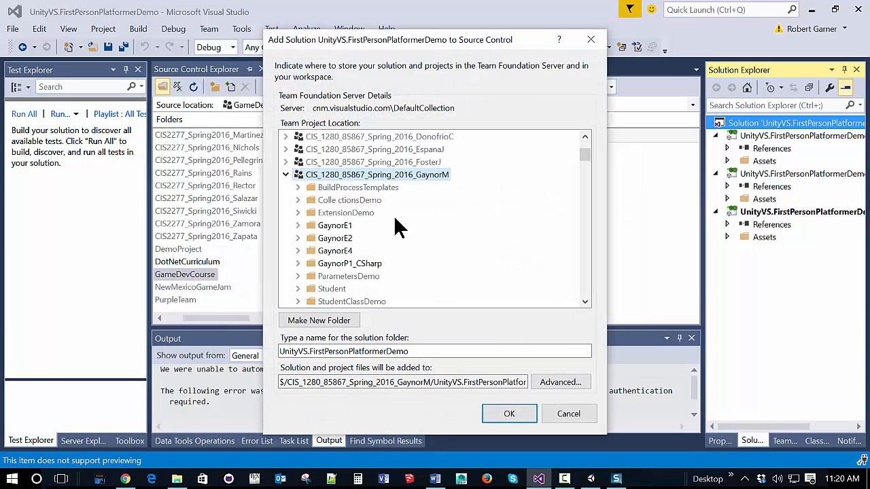
click(287, 175)
drag(586, 156, 587, 299)
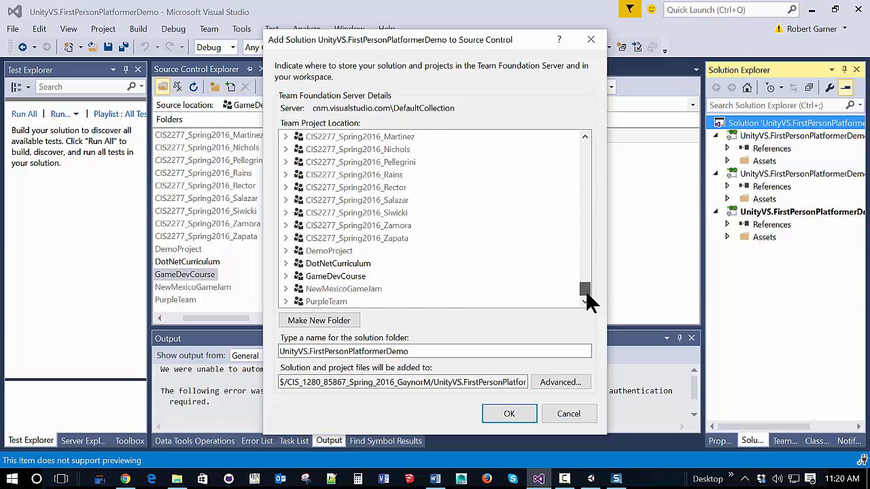
click(297, 275)
double_click(297, 275)
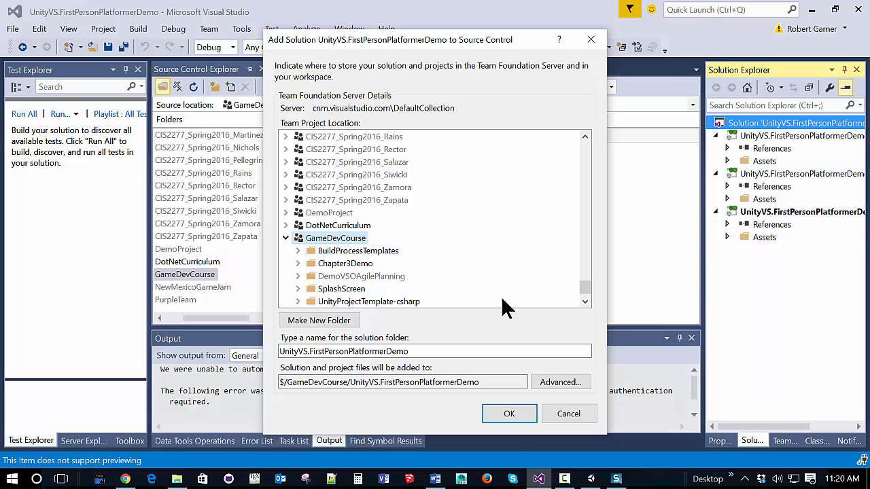
click(509, 412)
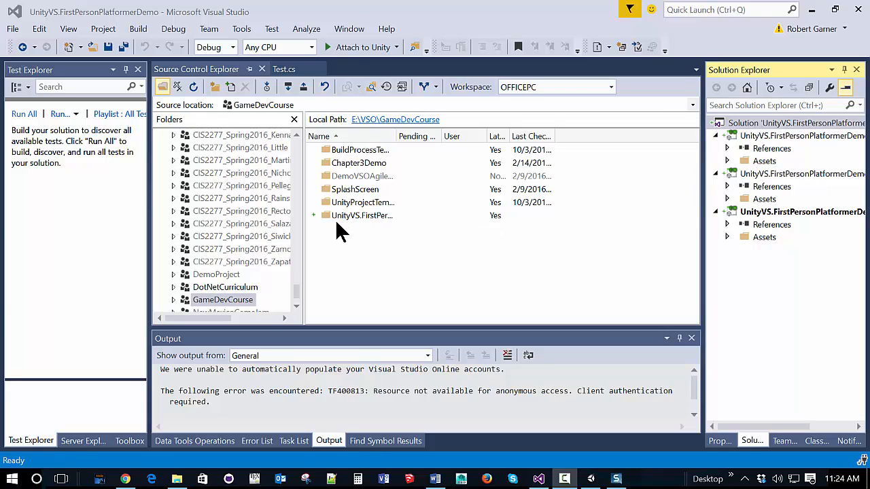
Step: Examine the added UnityVS.FirstPersonPlatformerDemo folder in GameDevCourse, including the Editor, Scripts and Standard Assets folders and the Characters subfolder
drag(295, 295, 296, 305)
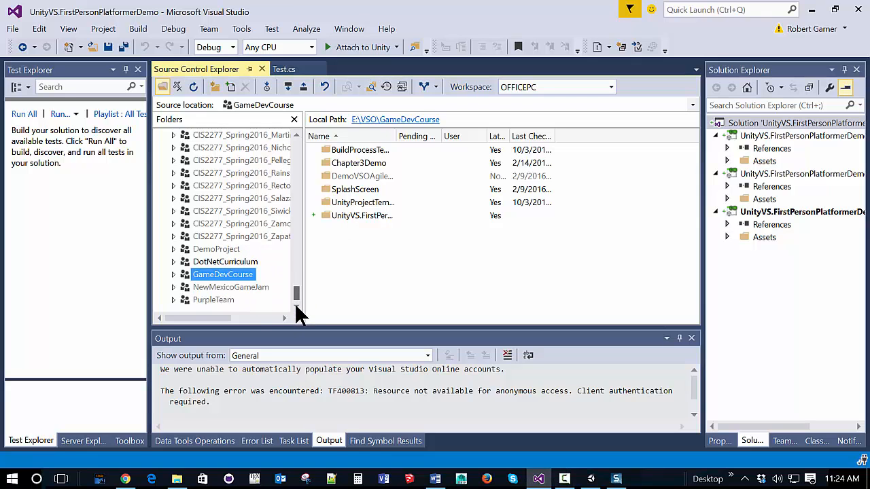
click(174, 274)
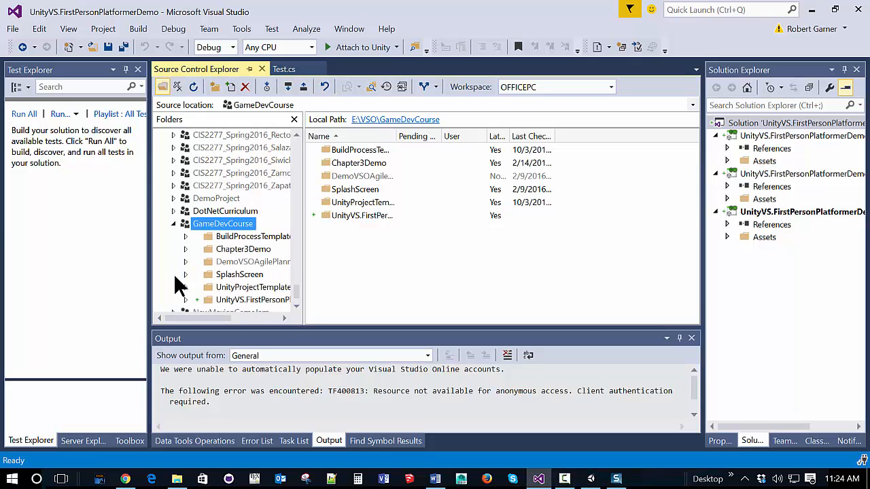
double_click(256, 299)
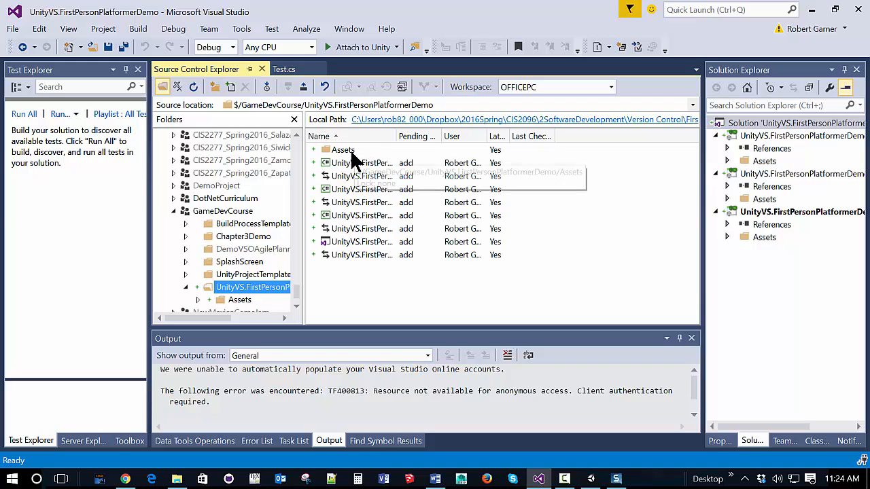
double_click(350, 150)
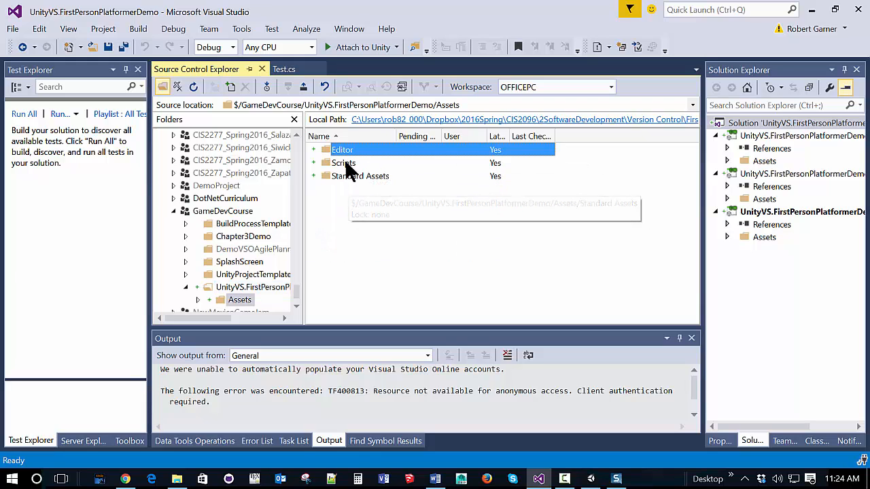
double_click(347, 162)
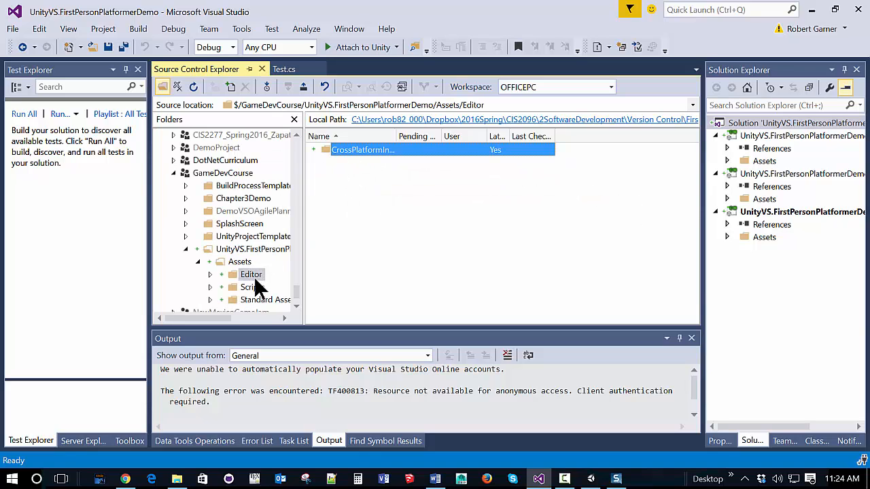
click(256, 288)
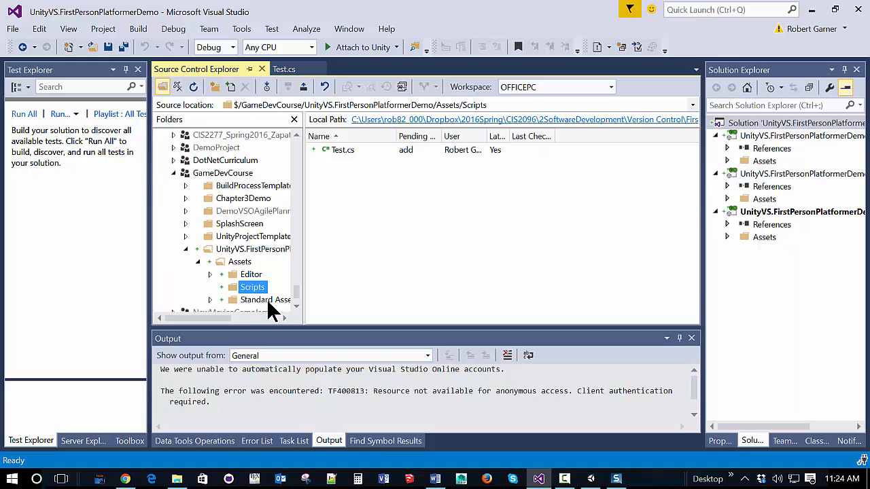
click(266, 299)
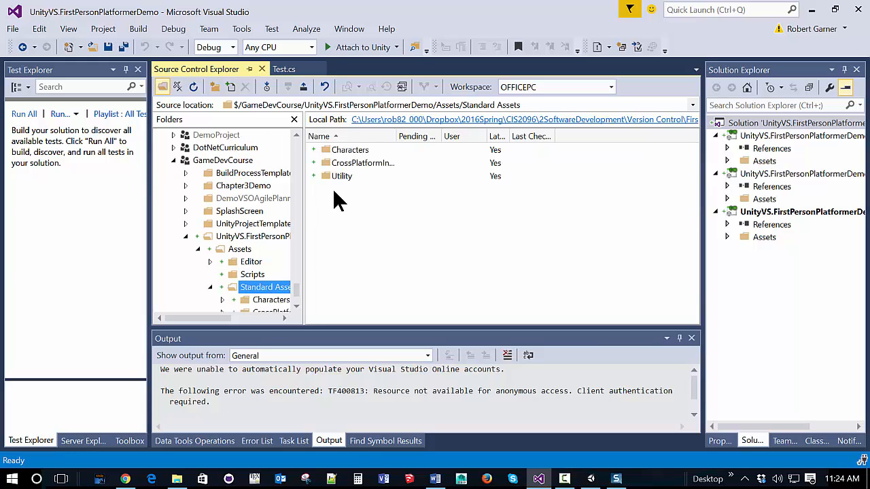
double_click(340, 150)
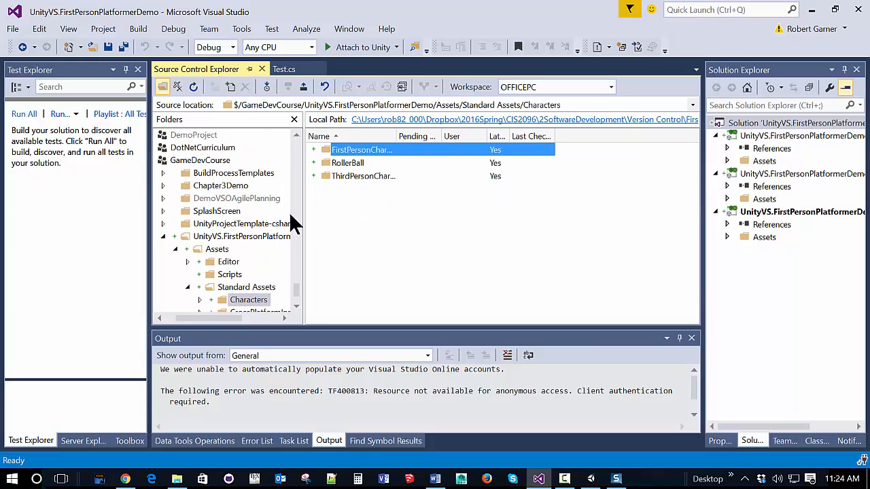
click(246, 299)
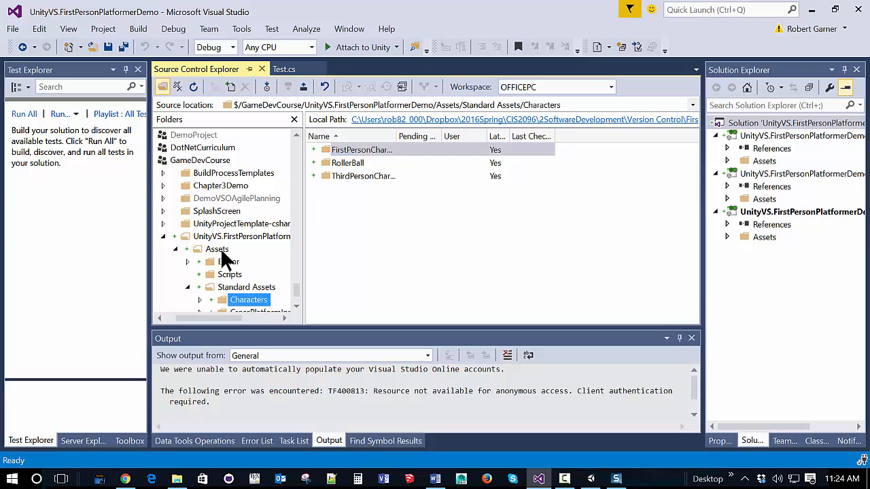
click(221, 251)
right_click(226, 251)
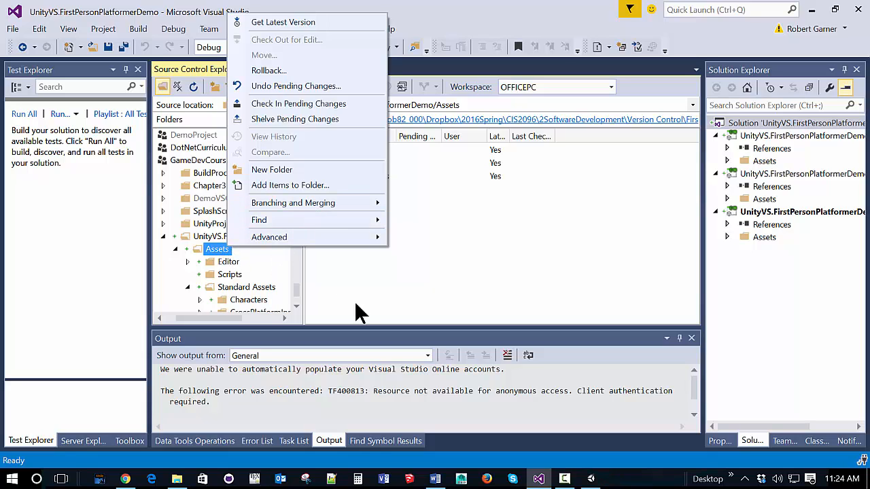
key(Print)
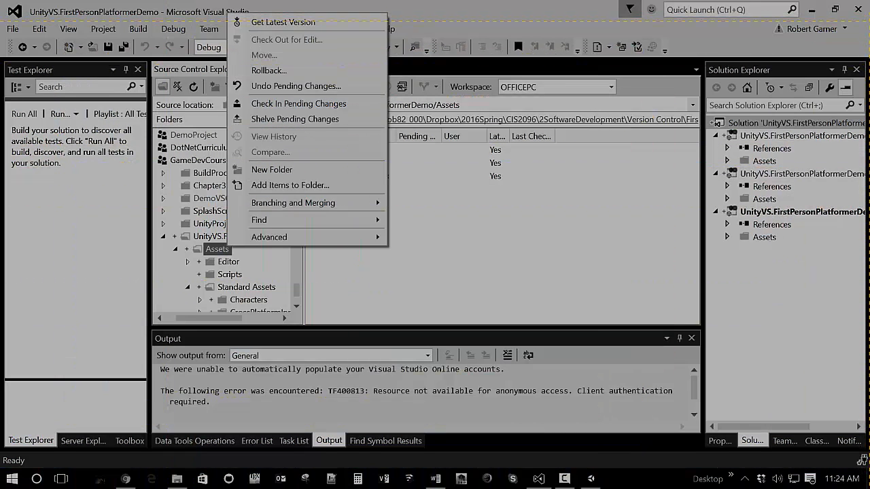
key(Escape)
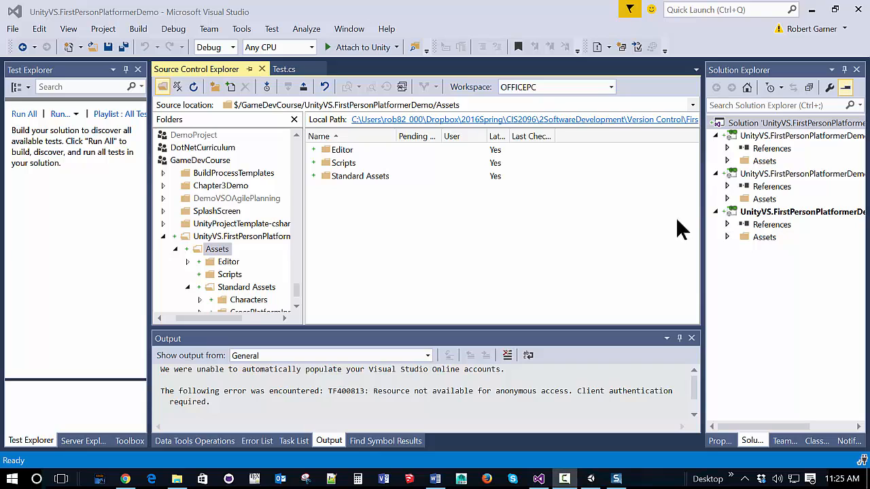
Step: Add all folders and .meta files listed for the Assets folder, from Editor to UnityVS.meta, to source control
right_click(222, 252)
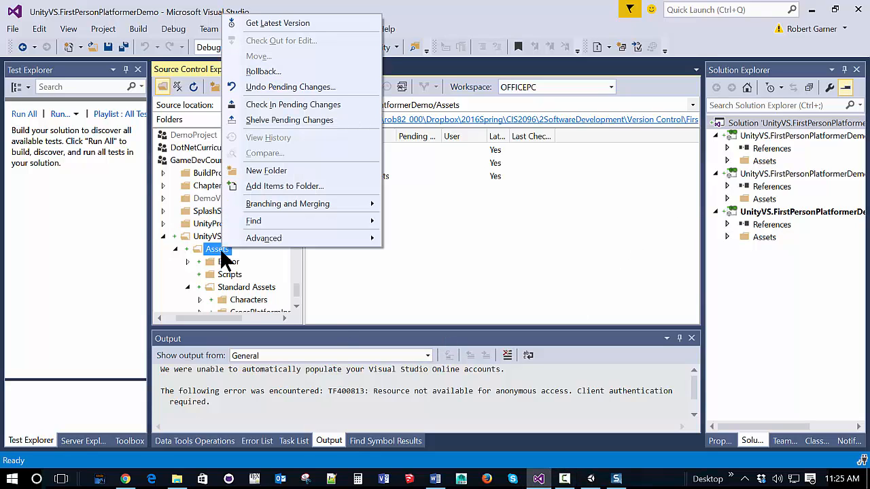
click(280, 187)
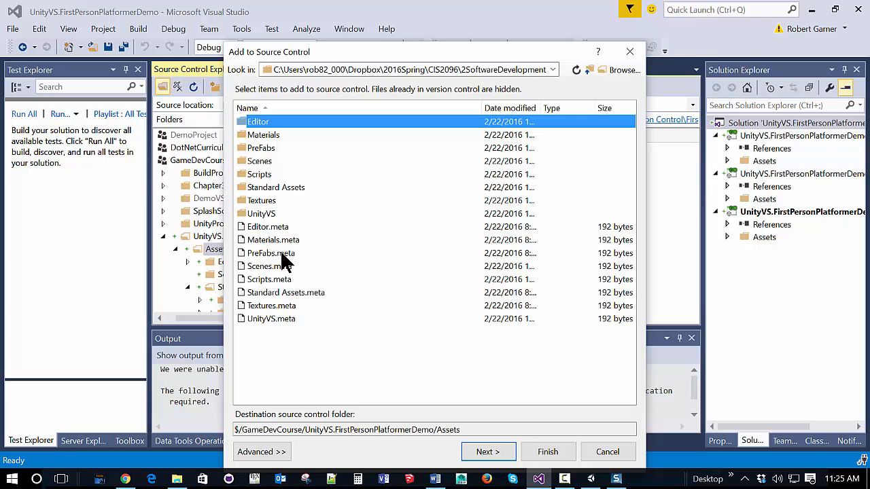
shift+click(267, 316)
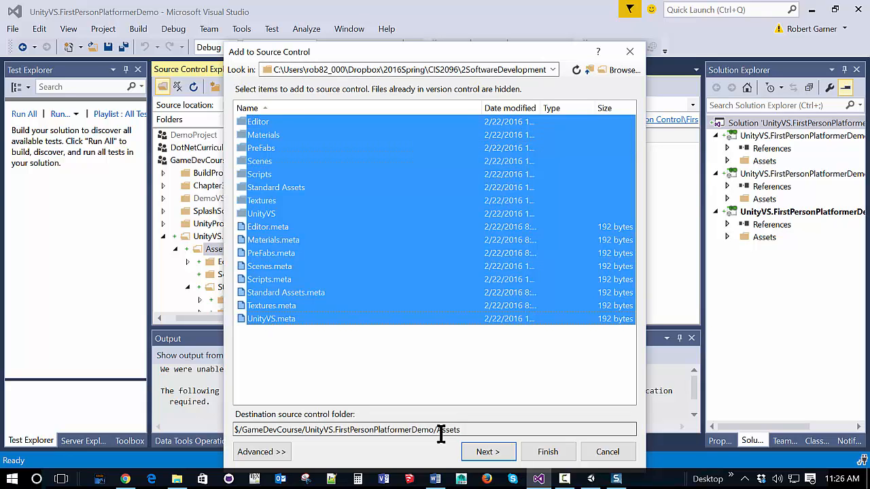
click(487, 452)
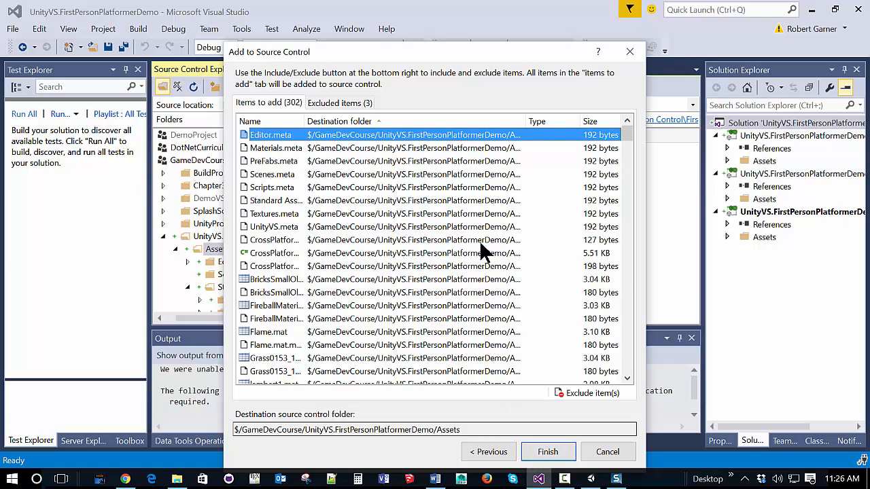
drag(627, 139, 664, 388)
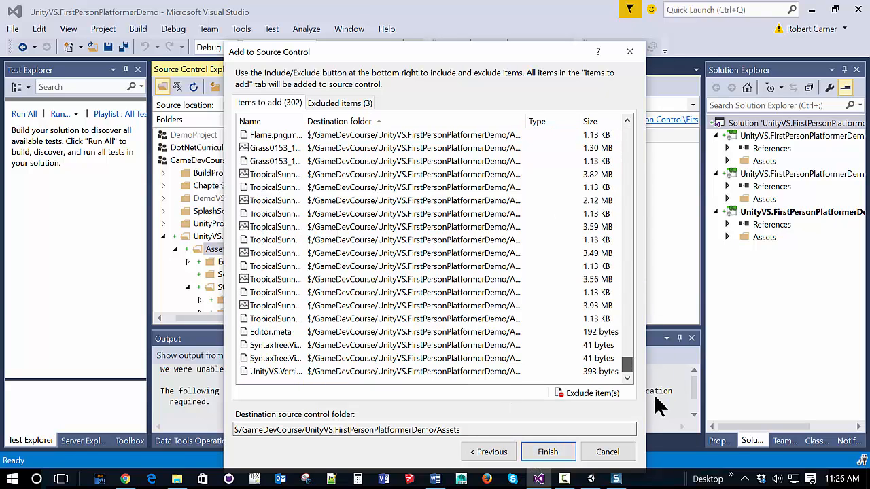
click(560, 454)
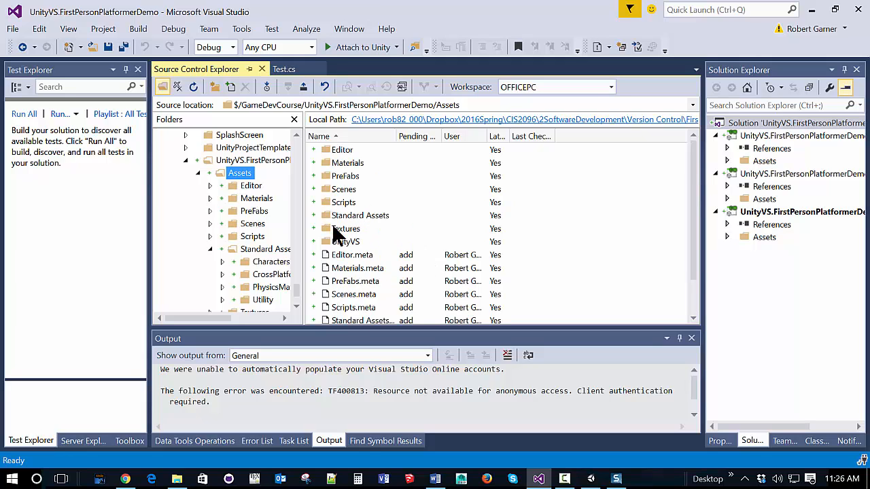
Step: Add the ProjectSettings folder to source control under the UnityVS.FirstPersonPlatformerDemo folder in GameDevCourse
scroll(373, 267, down, 1)
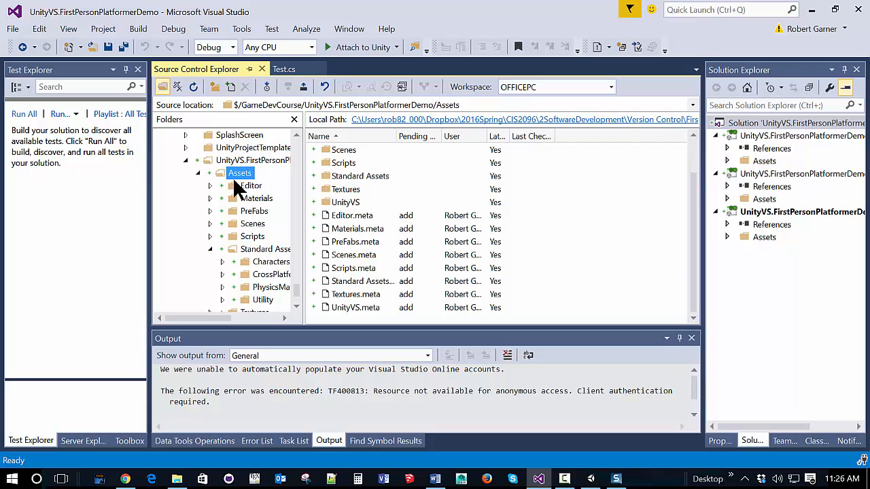
click(186, 161)
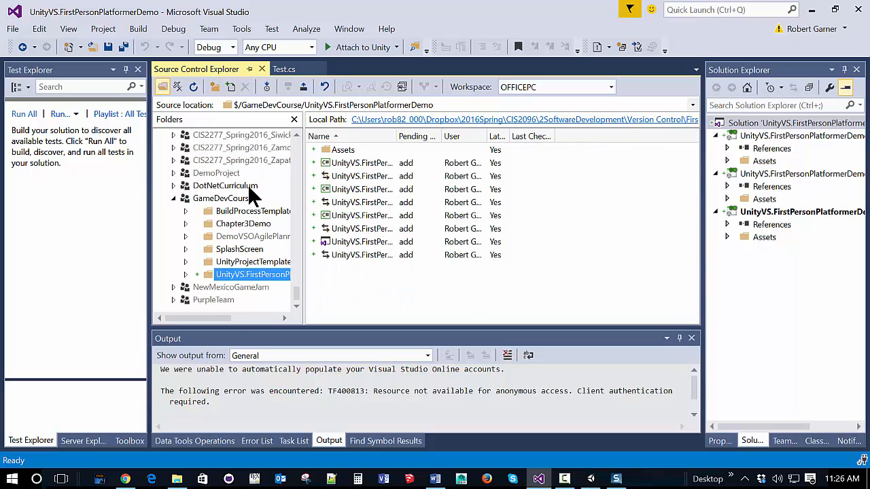
double_click(243, 275)
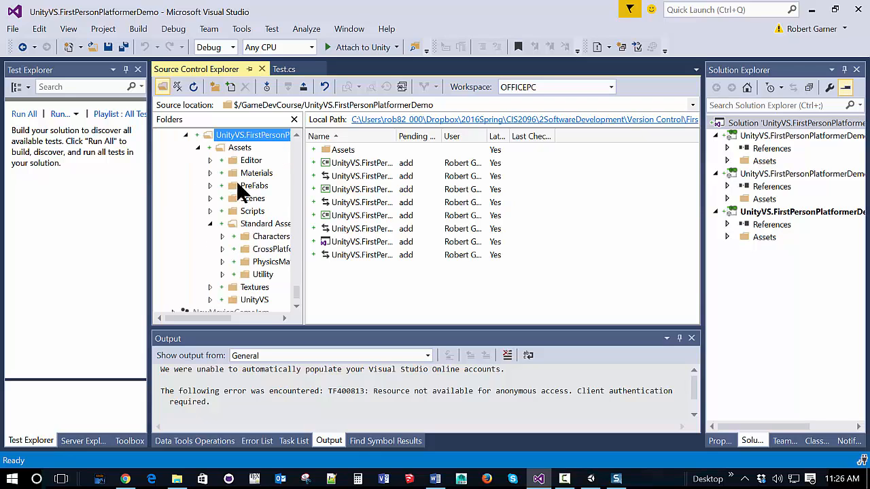
scroll(238, 183, up, 3)
click(248, 263)
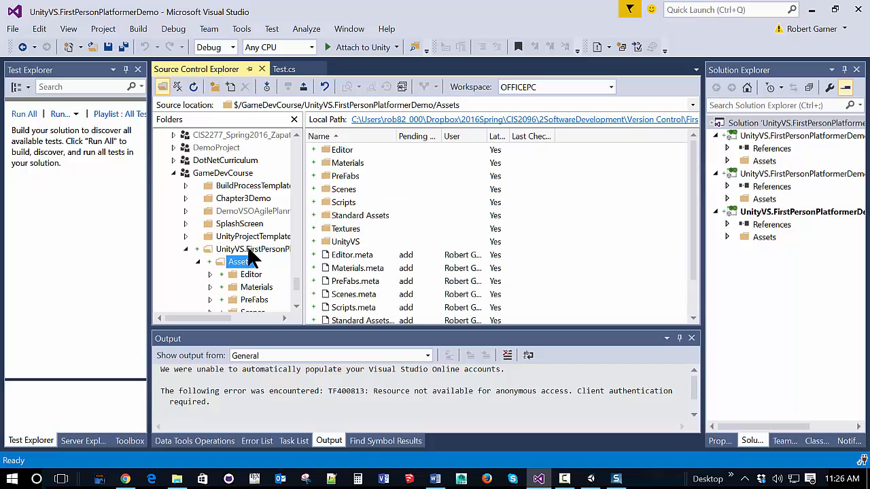
click(249, 250)
right_click(249, 250)
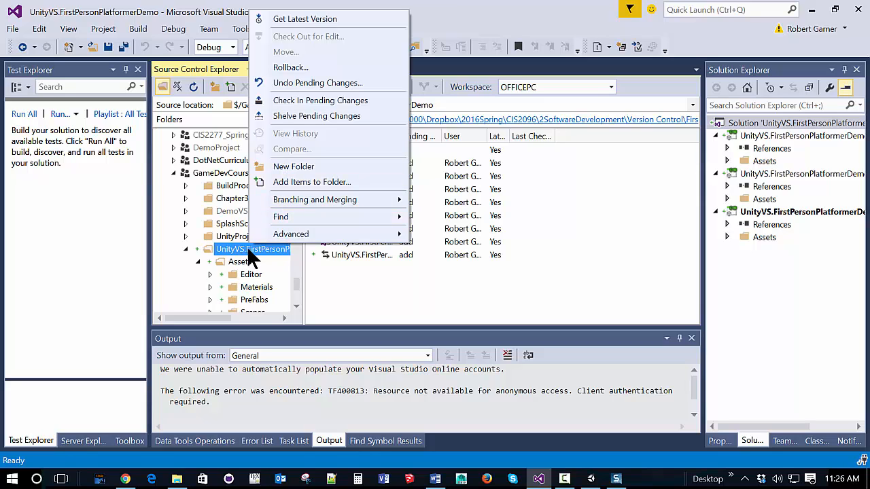
click(300, 184)
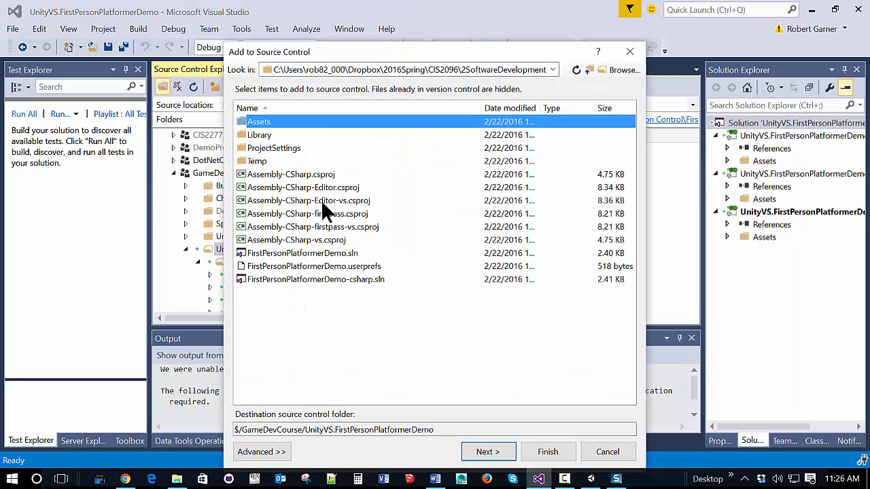
click(279, 148)
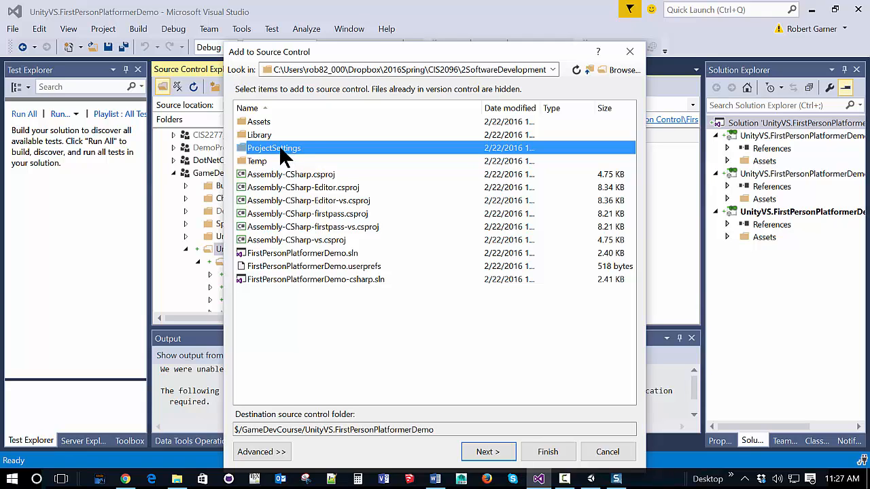
click(487, 452)
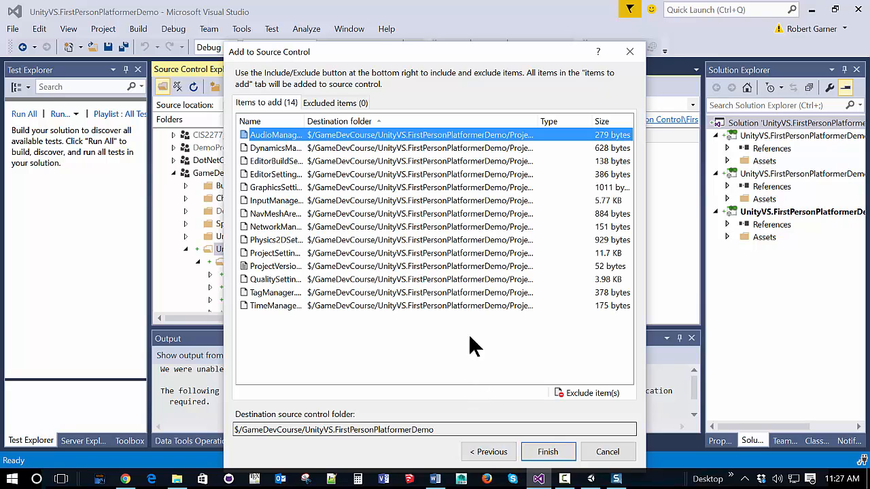
click(500, 459)
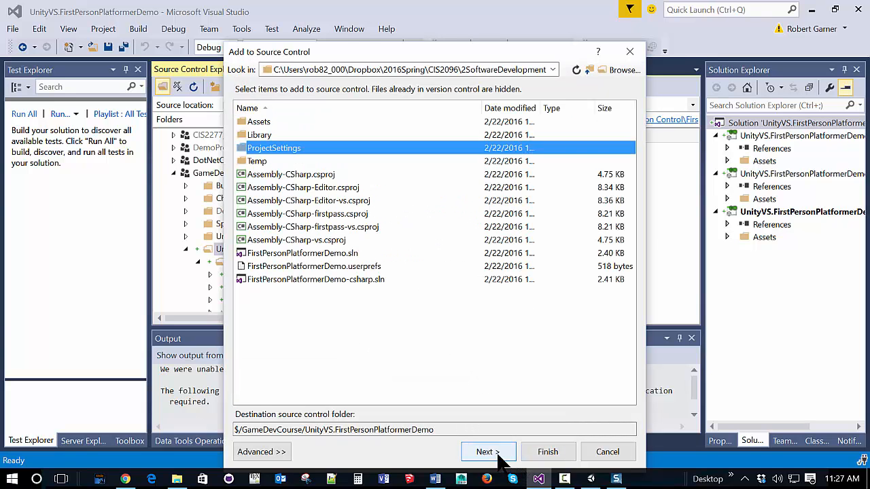
click(549, 454)
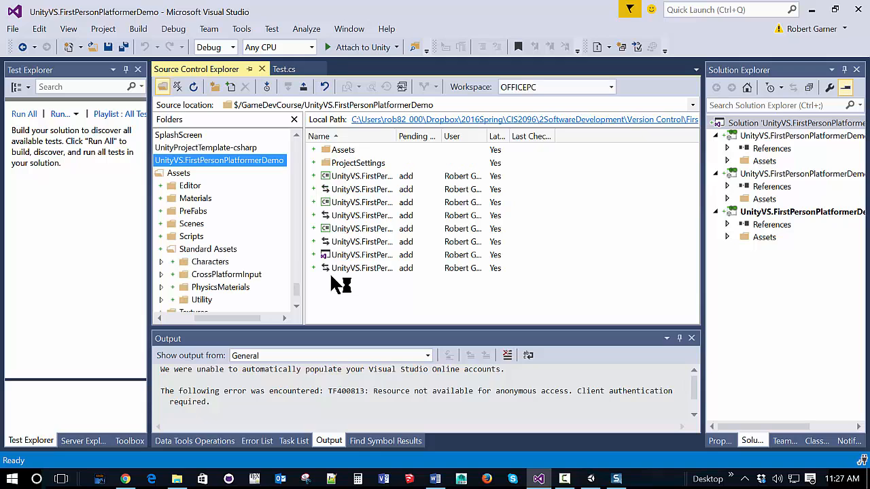
Step: Collapse the Assets folder under UnityVS.FirstPersonPlatformerDemo and widen the folder tree to make the folder names readable
drag(180, 314, 177, 320)
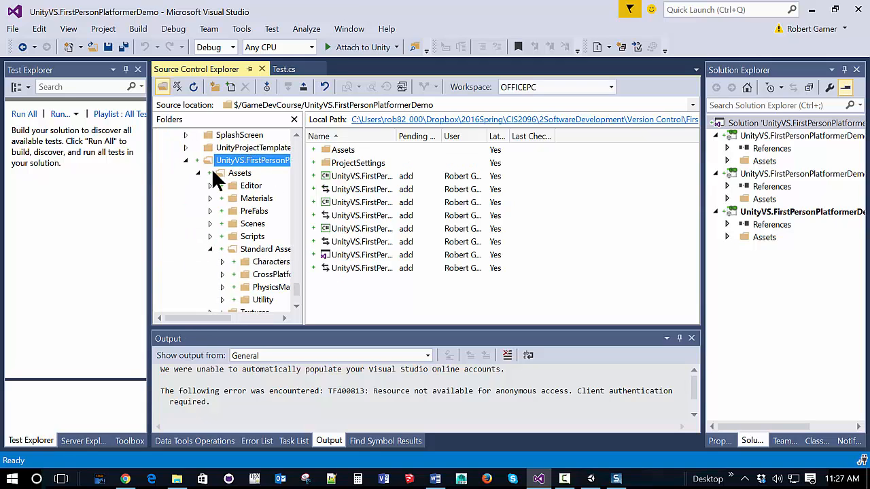
click(198, 172)
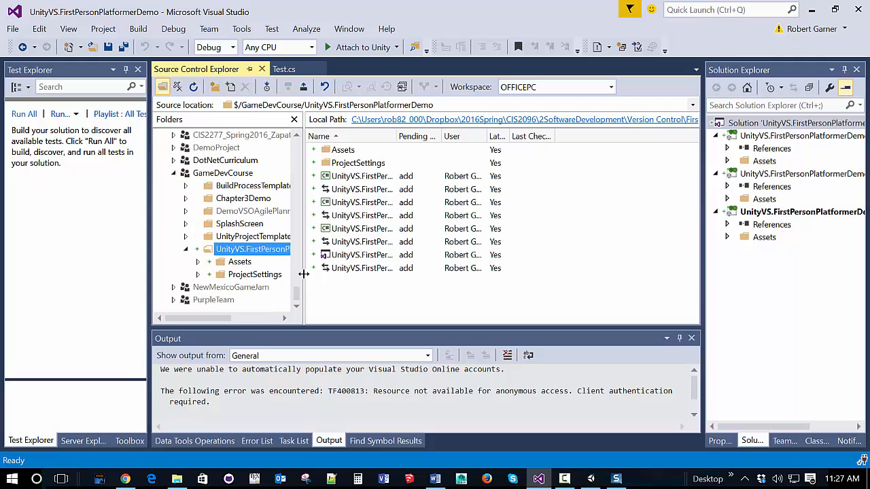
drag(304, 274, 350, 275)
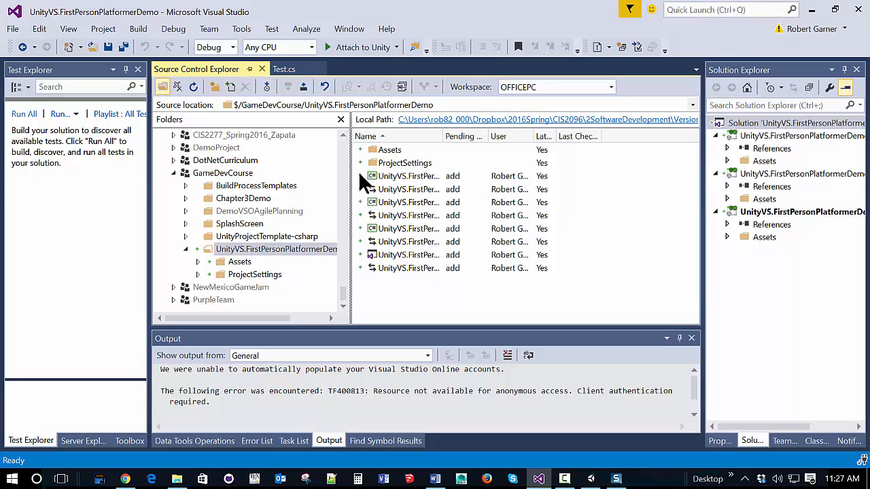
Step: Check in the solution's pending changes with the comment "Intial checkin"
right_click(746, 129)
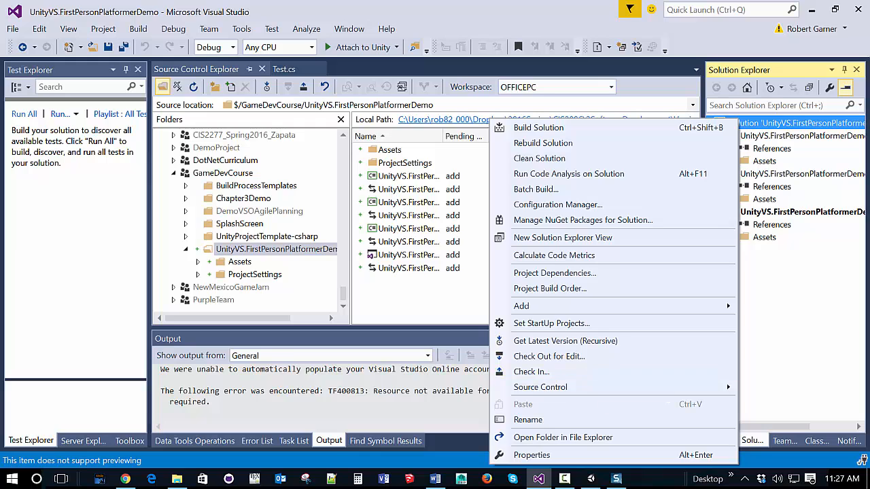
key(Escape)
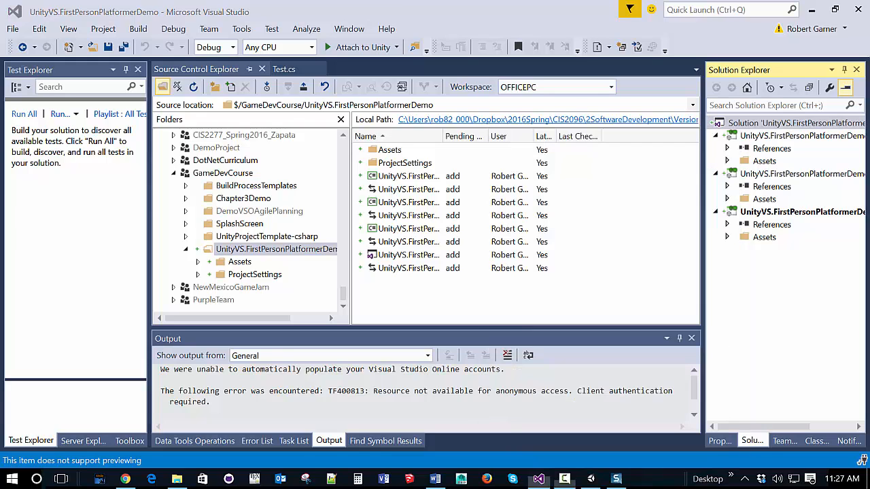
right_click(781, 130)
click(634, 374)
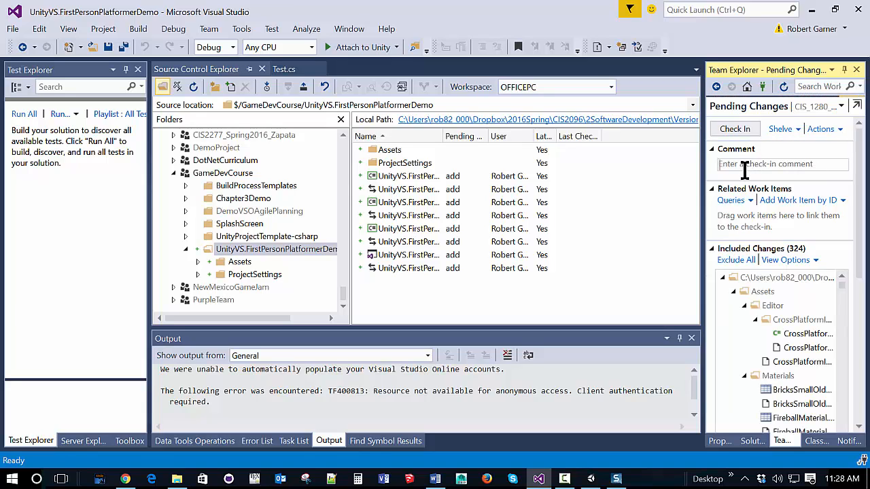
click(745, 170)
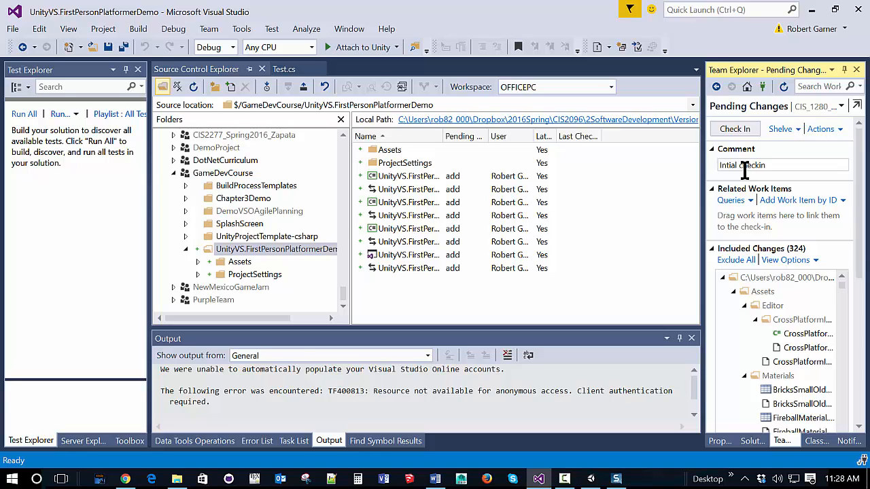
click(735, 129)
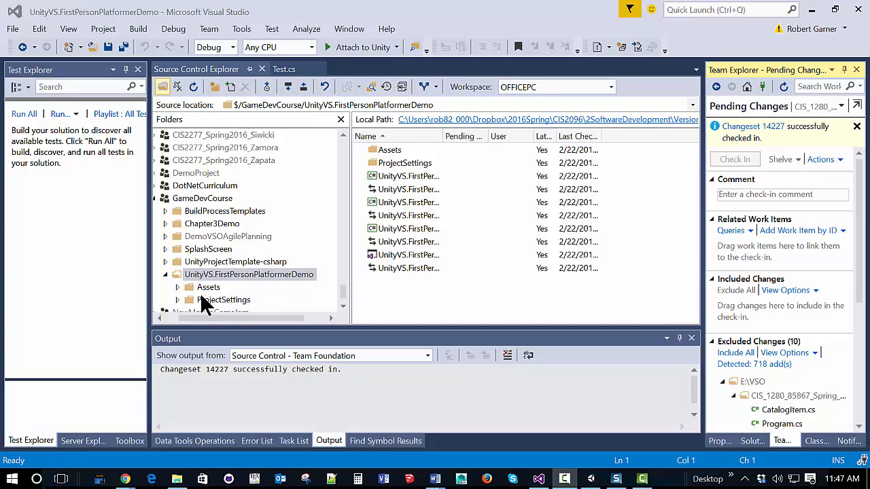
Step: Review the checked-in UnityVS.FirstPersonPlatformerDemo folder in GameDevCourse, including the subfolders of Assets
click(166, 276)
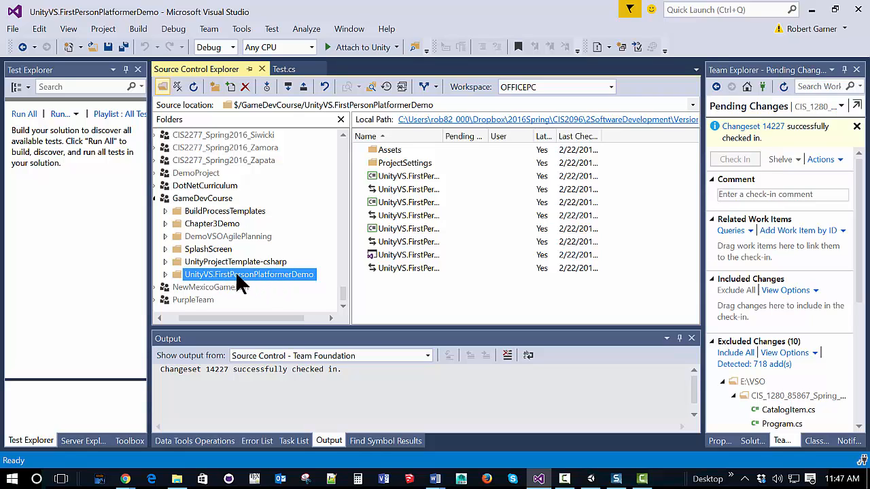
click(166, 275)
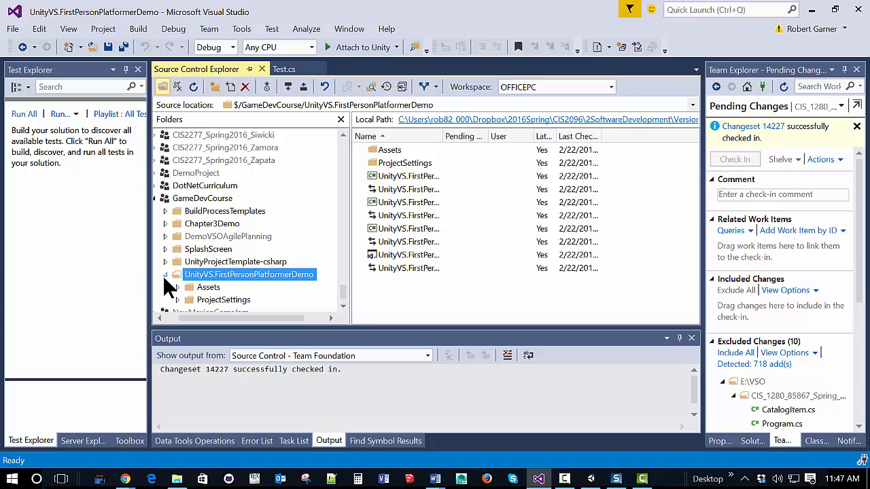
click(177, 287)
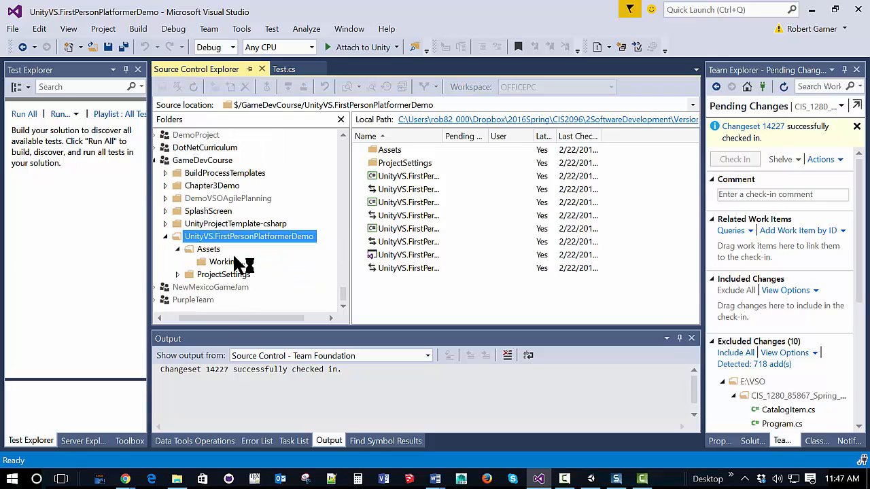
scroll(239, 259, down, 1)
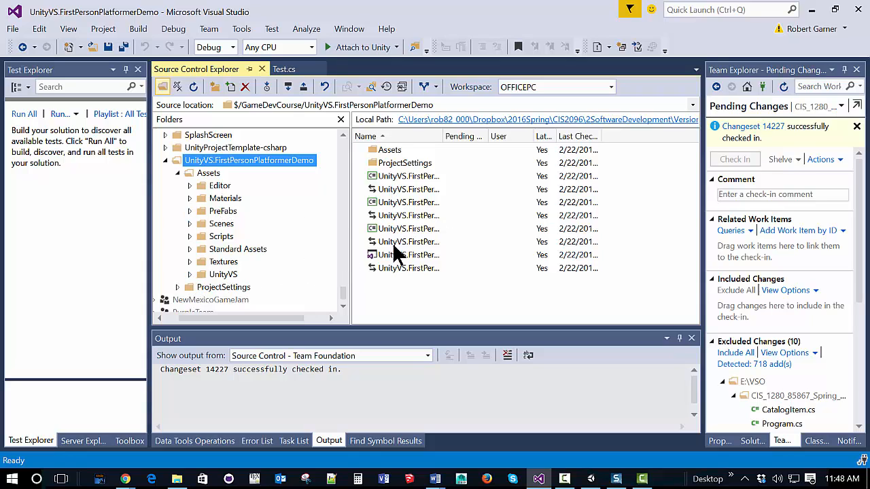
Step: Open the project's local folder in File Explorer, go up to Version Control, and close Visual Studio and Unity
click(590, 119)
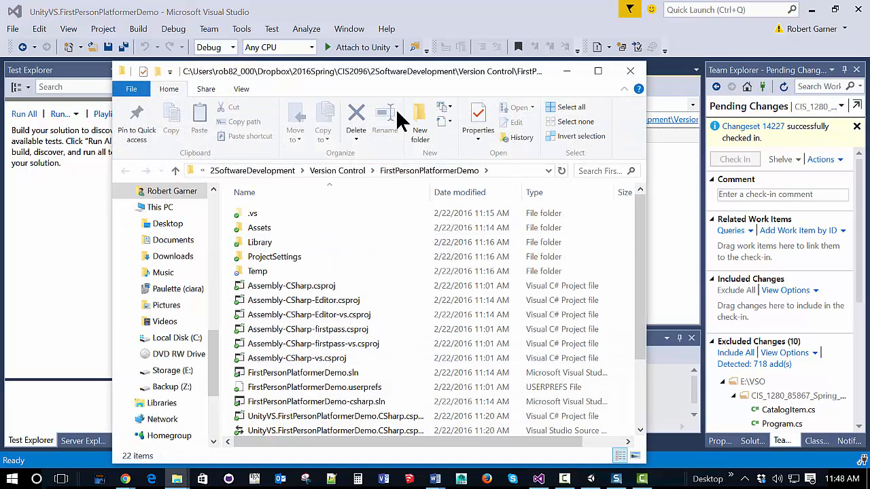
click(332, 171)
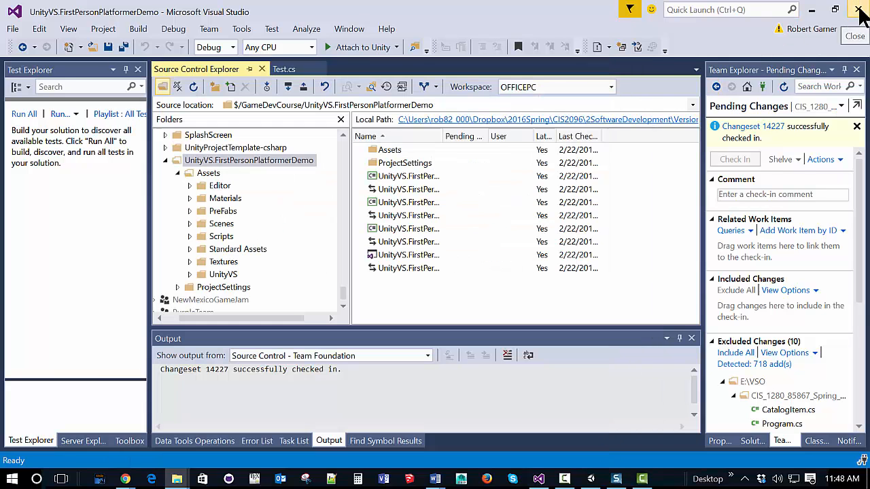
click(848, 34)
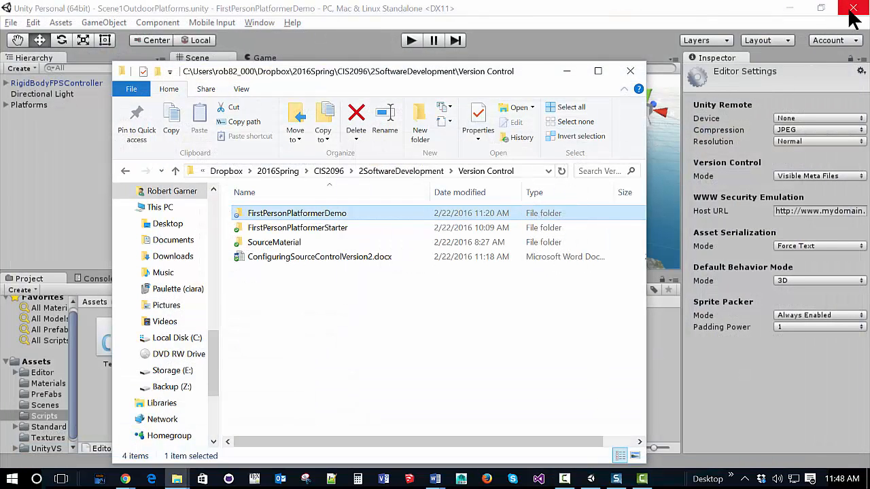
click(853, 19)
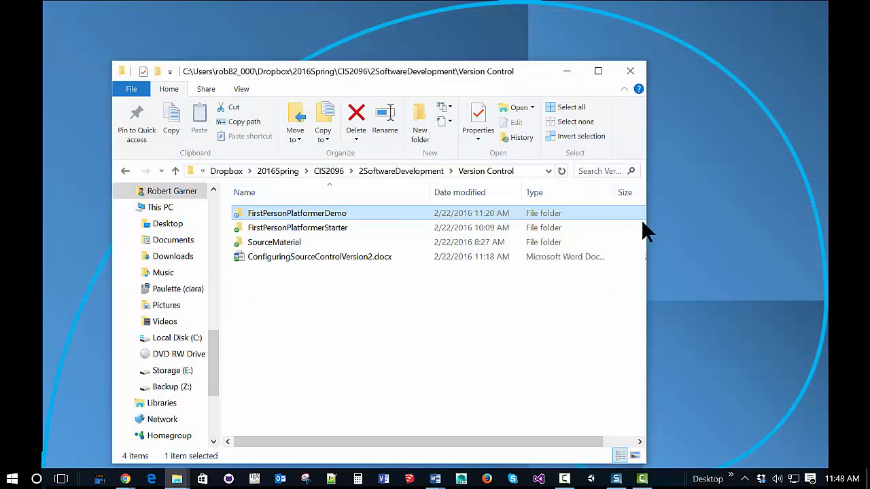
Step: Back up the FirstPersonPlatformerDemo folder as a compressed zip file with the default name, and delete the original folder
right_click(294, 212)
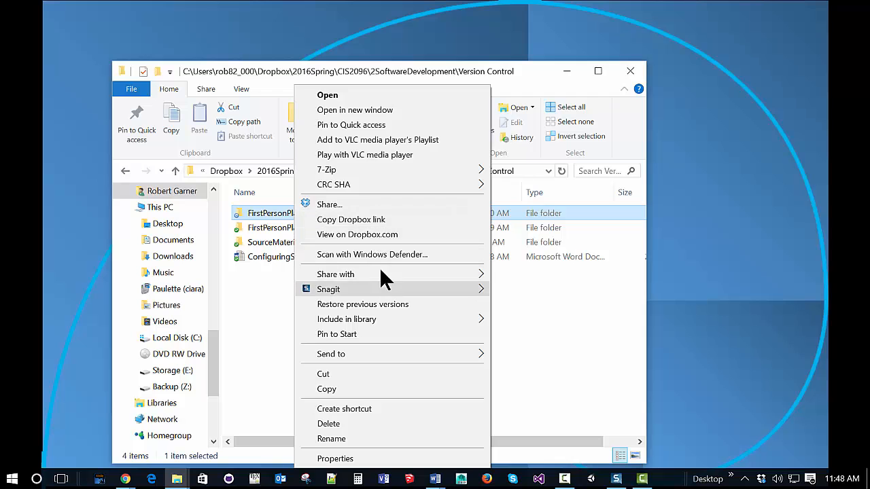
mouse_move(401, 349)
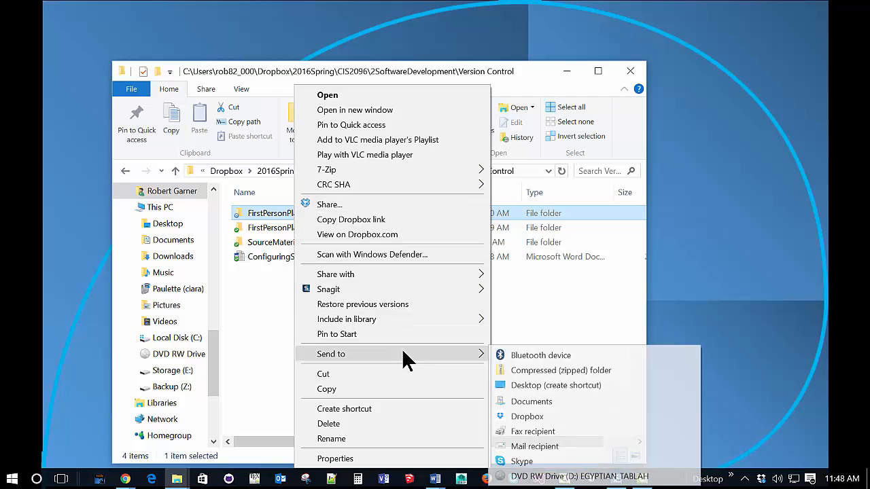
click(521, 370)
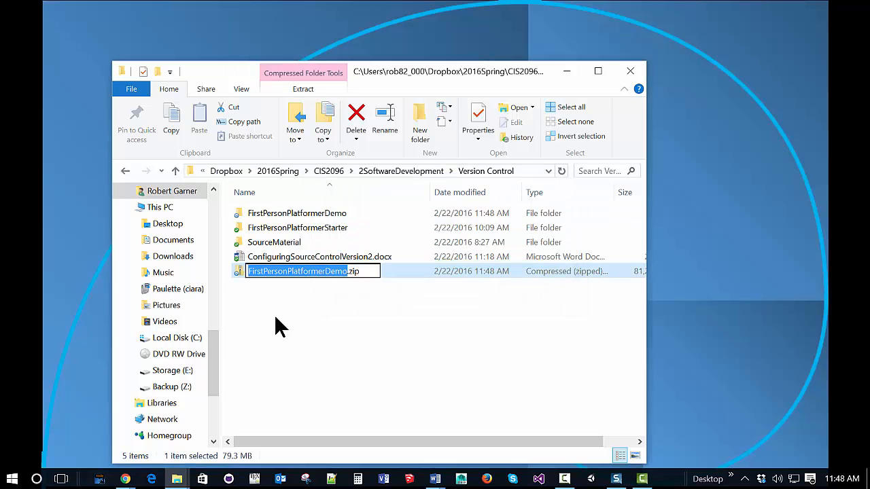
click(284, 324)
click(287, 214)
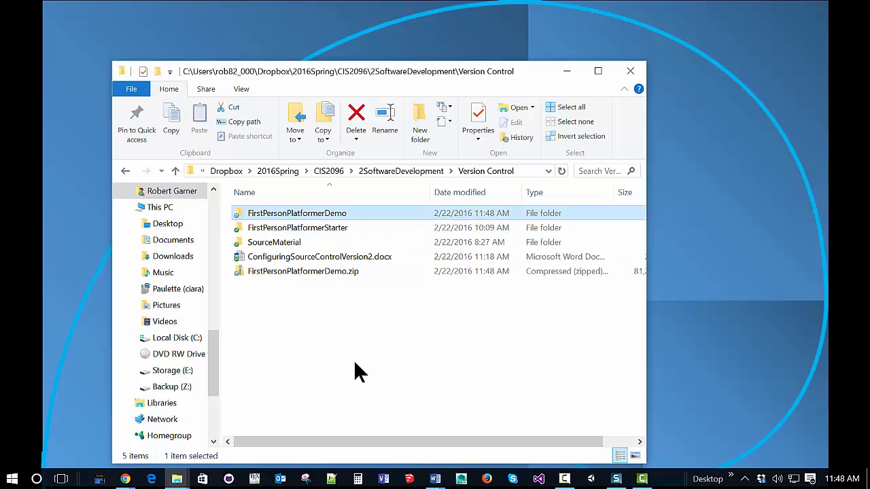
key(Delete)
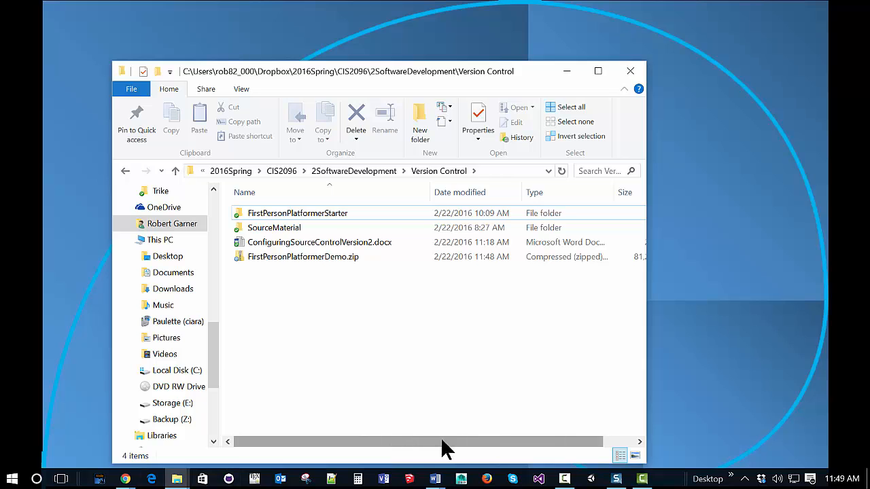
Step: Start Visual Studio again and open the UnityVS.FirstPersonPlatformerDemo folder of the GameDevCourse team project in Source Control Explorer
click(539, 479)
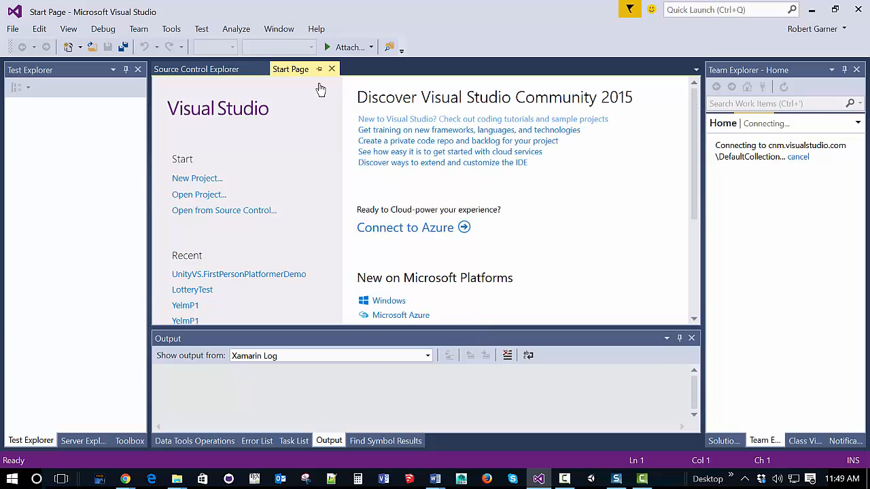
click(228, 70)
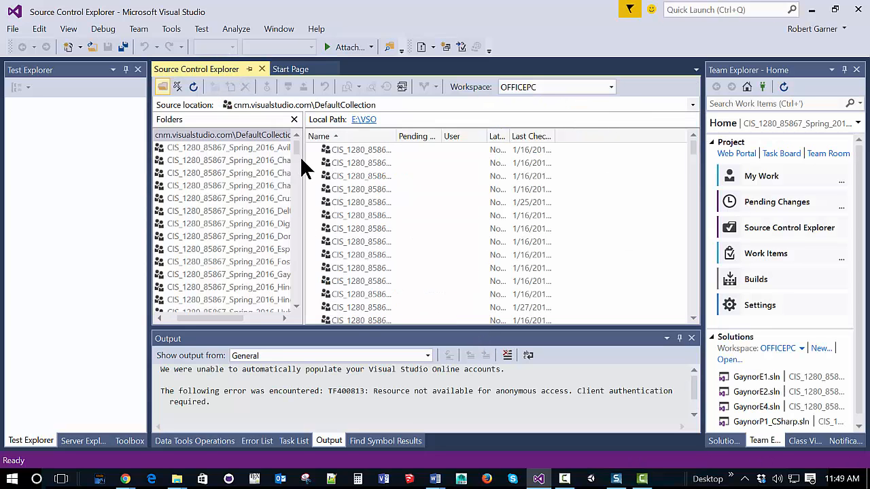
drag(296, 188, 297, 326)
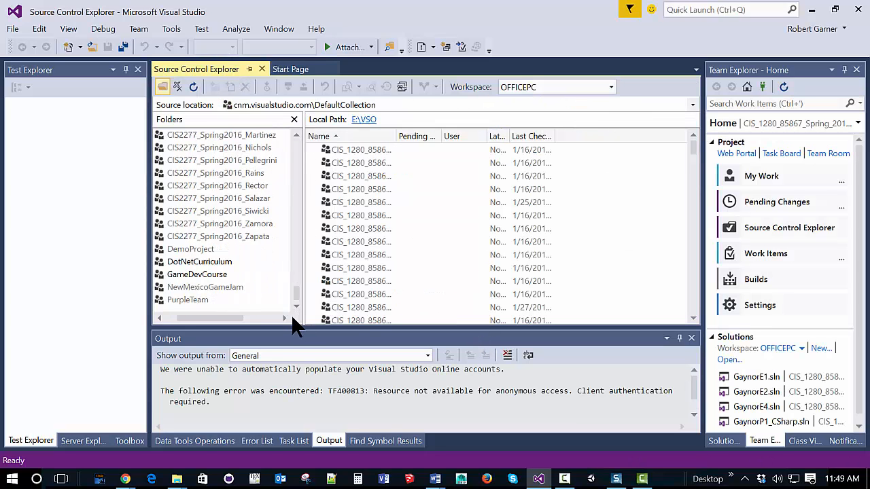
click(195, 276)
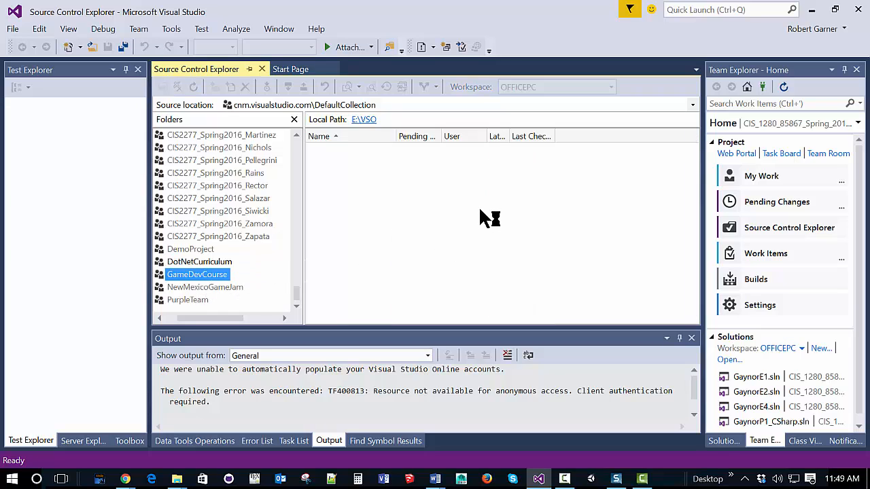
double_click(394, 136)
click(415, 216)
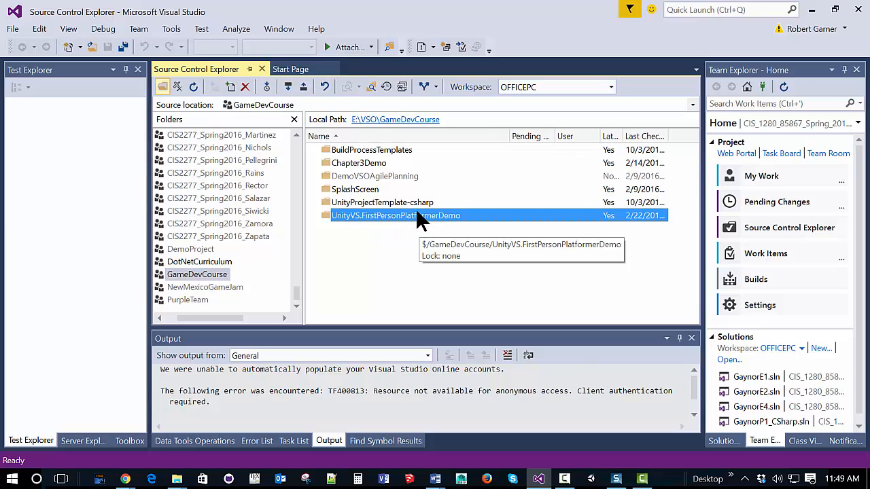
double_click(417, 214)
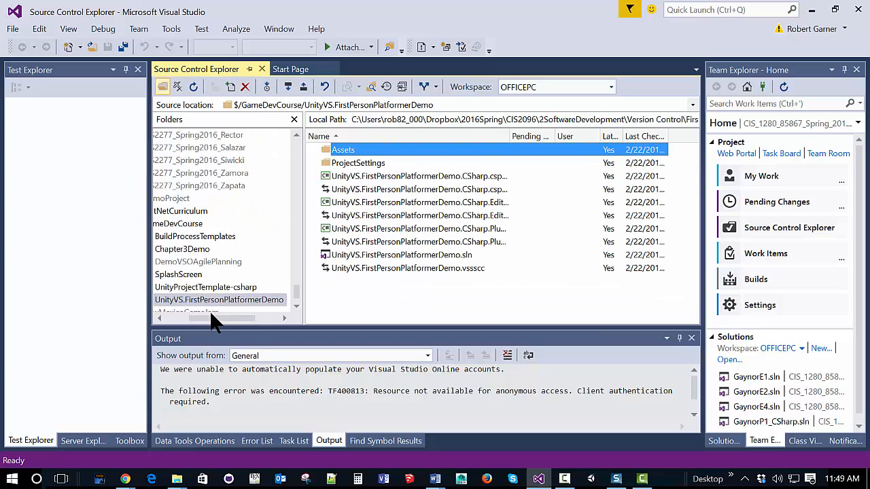
Step: Get the latest version of the UnityVS.FirstPersonPlatformerDemo folder from source control
drag(191, 318, 166, 318)
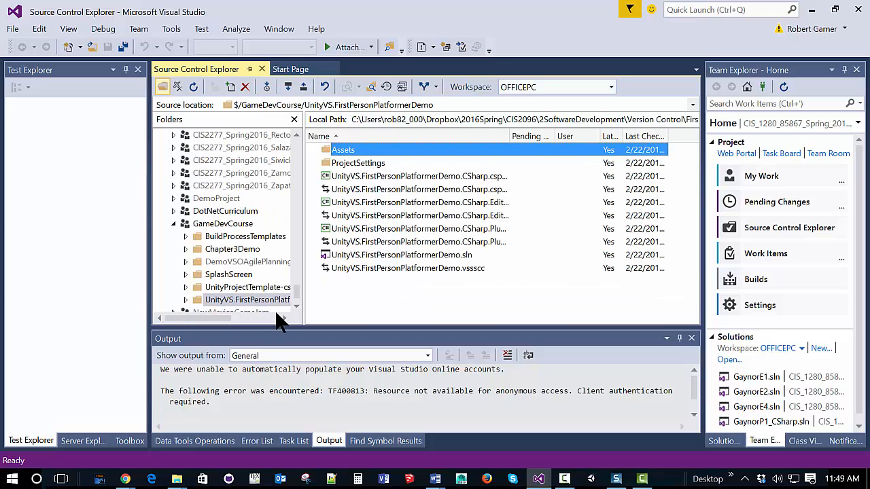
scroll(298, 309, down, 1)
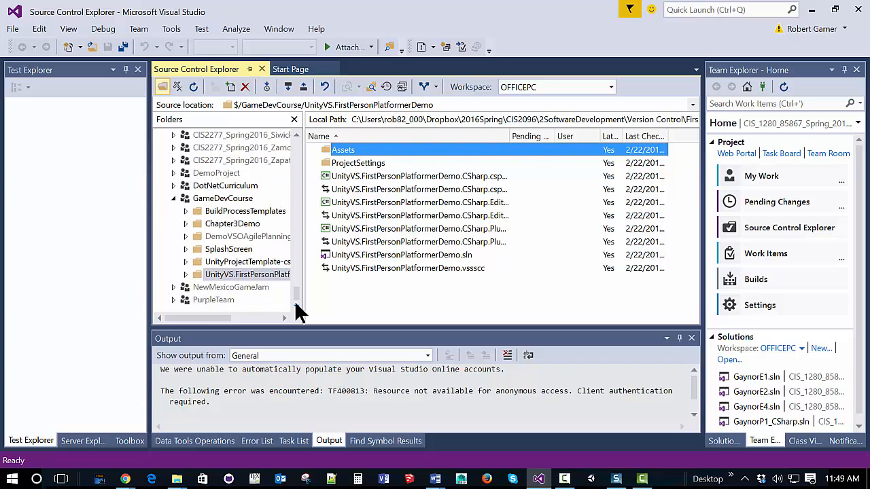
right_click(241, 275)
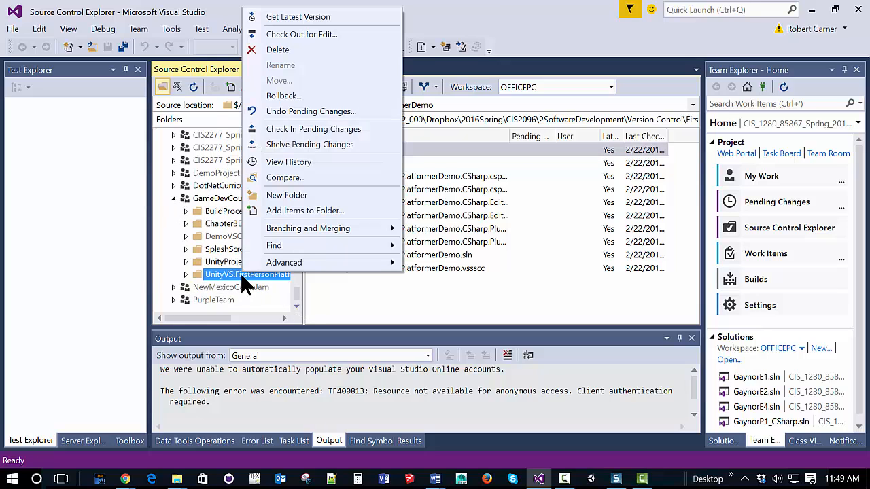
click(196, 73)
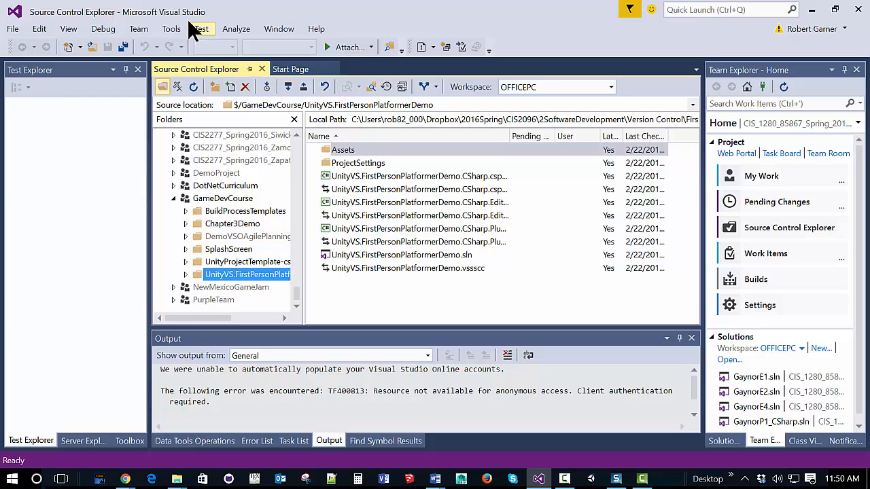
right_click(231, 277)
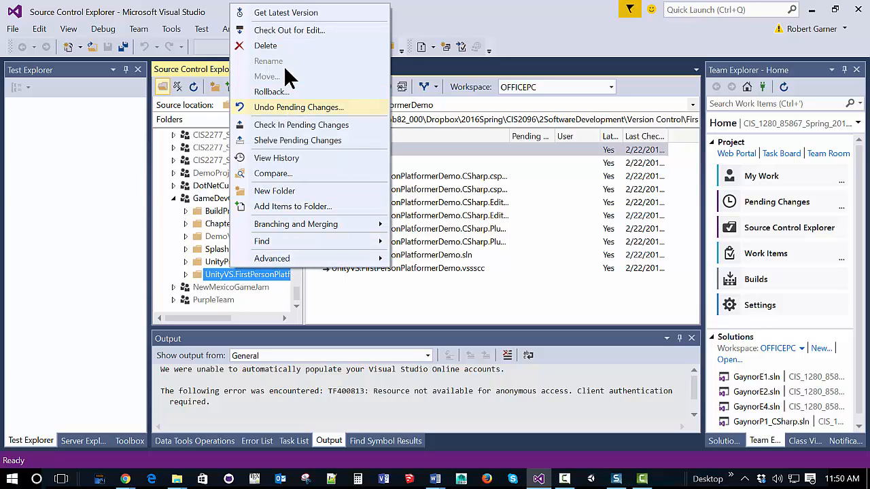
click(282, 16)
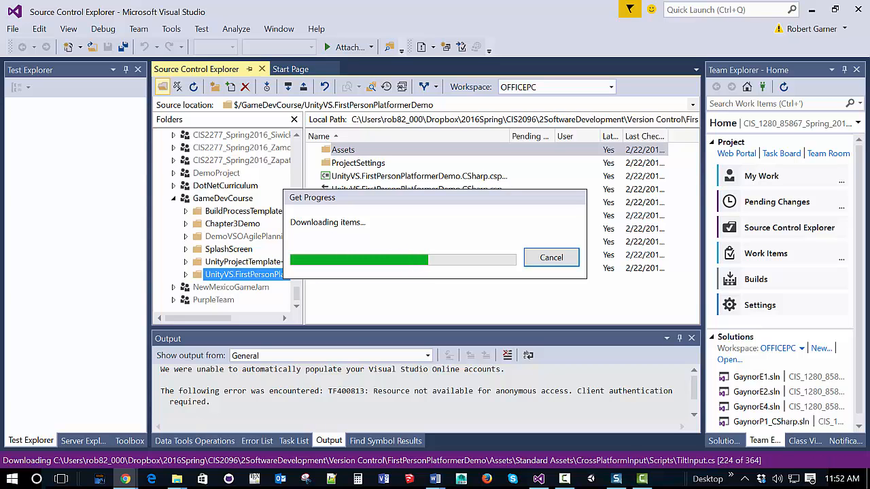
drag(0, 163, 729, 52)
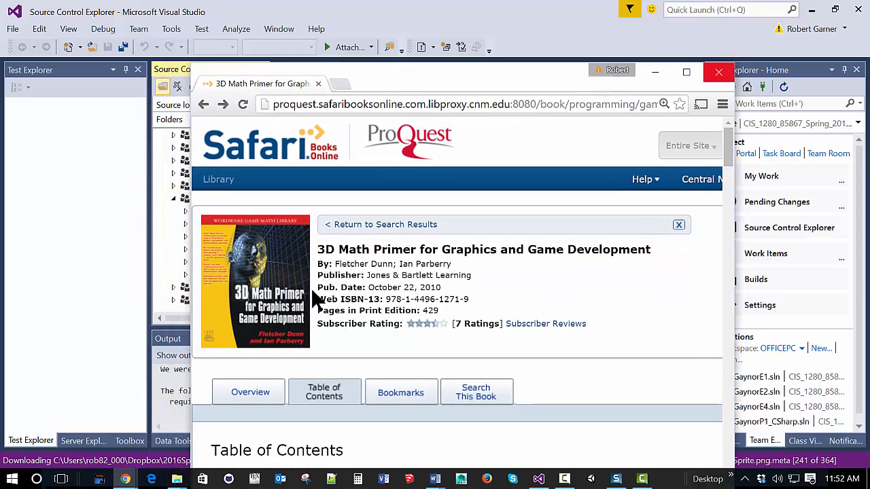
drag(426, 75, 0, 163)
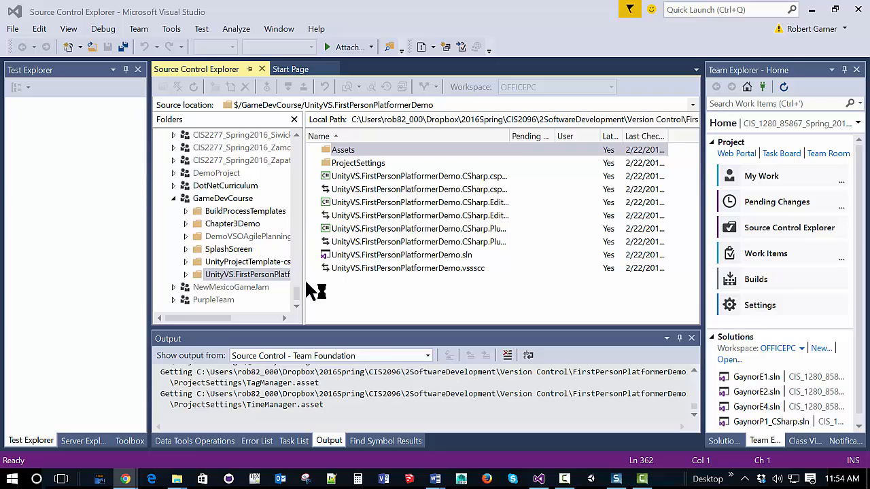
click(724, 441)
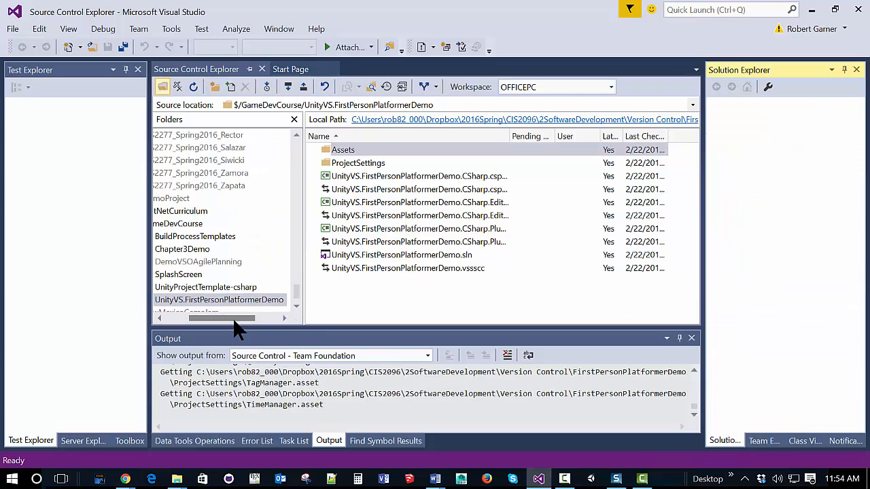
drag(232, 317, 191, 318)
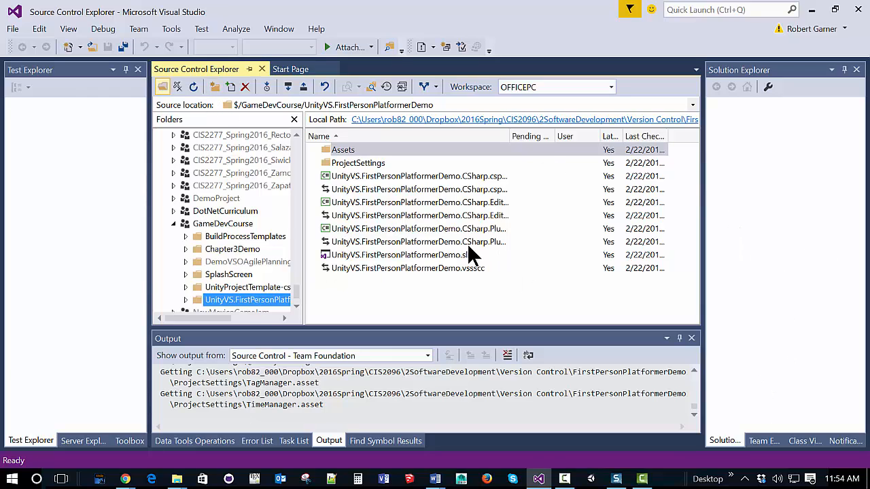
right_click(215, 306)
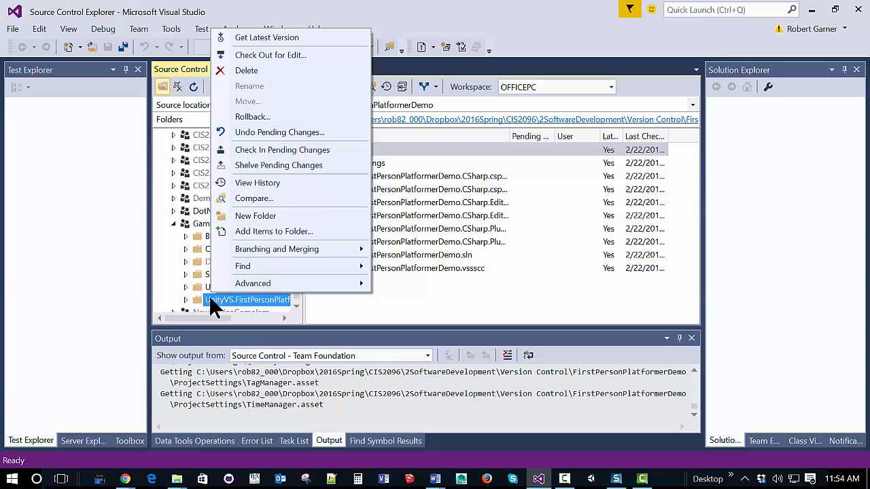
click(448, 313)
click(448, 312)
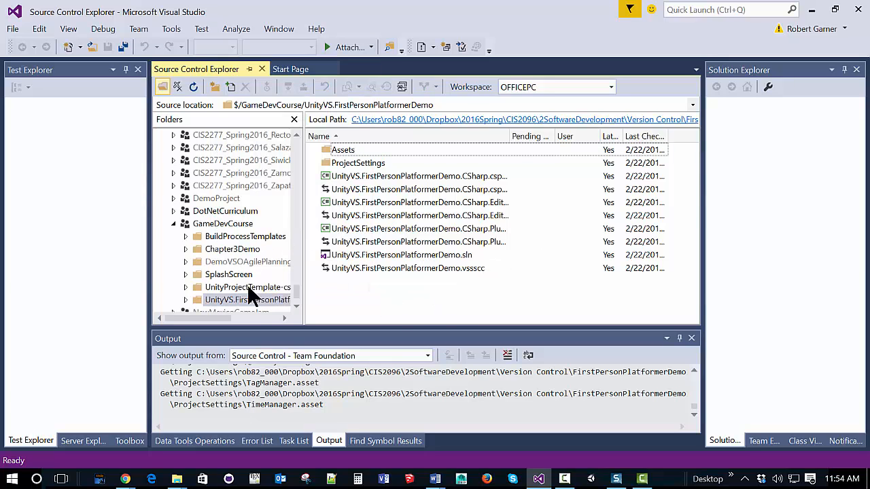
Step: Open Scene1OutdoorPlatforms.unity in Unity from Assets\Scenes of the project's mapped local folder, and run the game briefly before stopping it
click(451, 123)
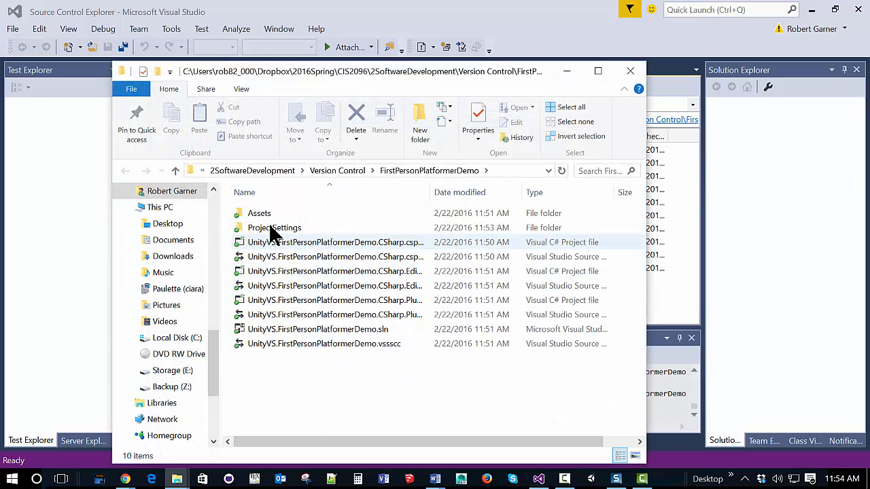
double_click(261, 213)
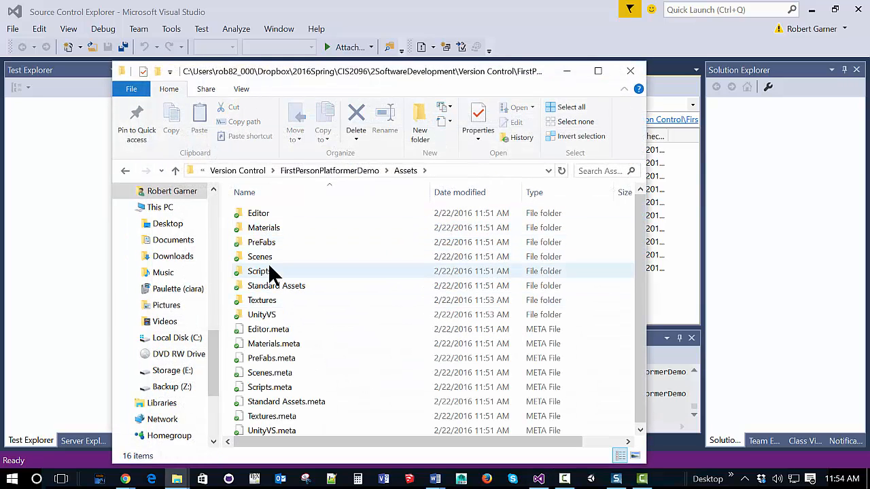
double_click(265, 259)
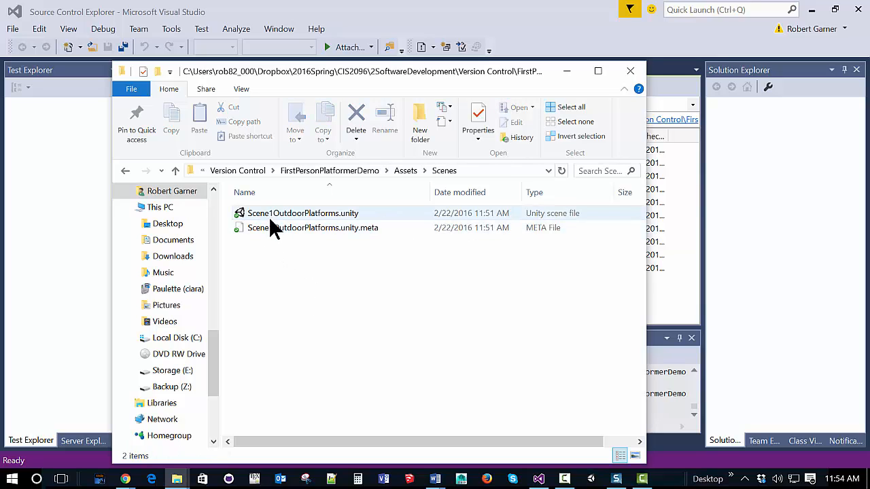
double_click(272, 213)
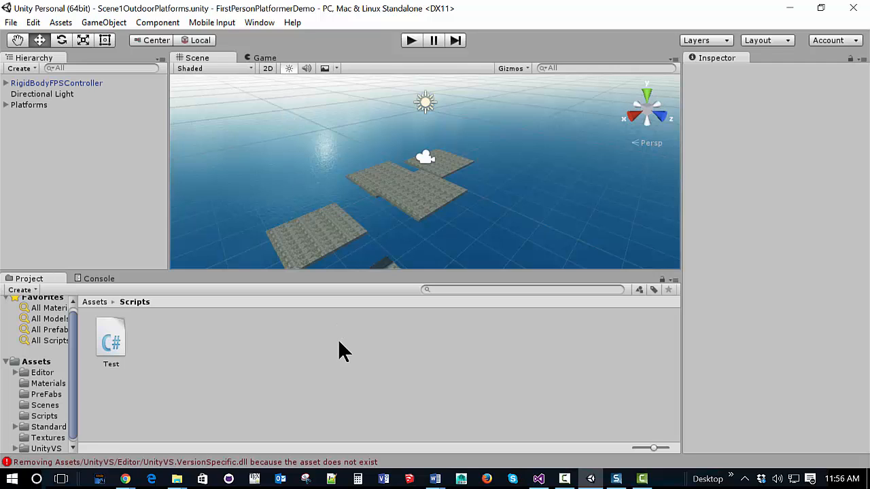
click(411, 40)
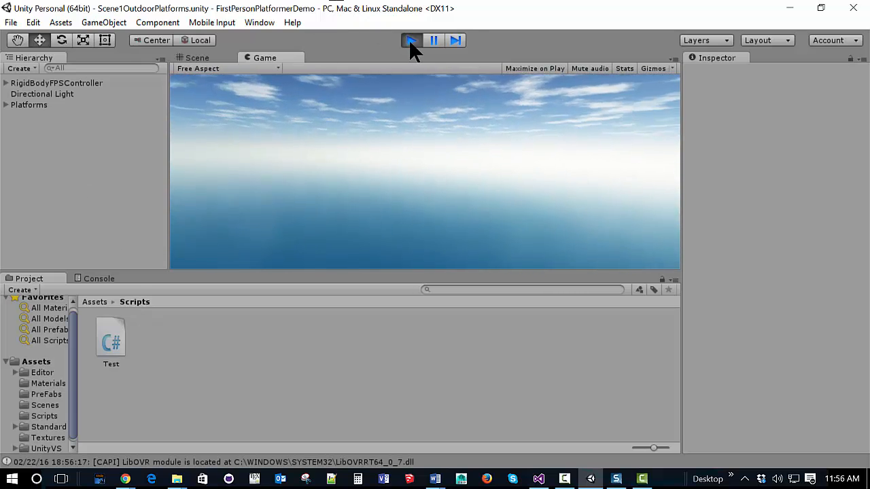
click(411, 41)
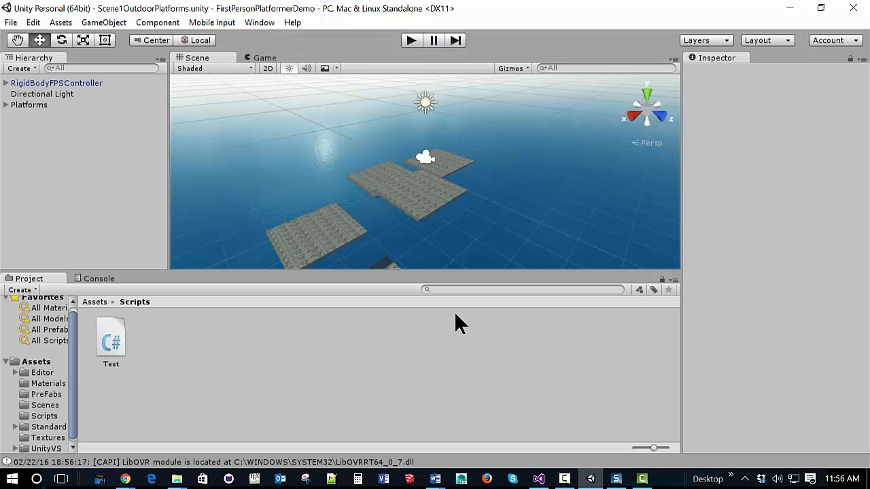
Step: Examine the contents of the PreFabs, Textures, Materials and Editor asset folders in the retrieved project, and return to Assets
click(42, 362)
double_click(224, 351)
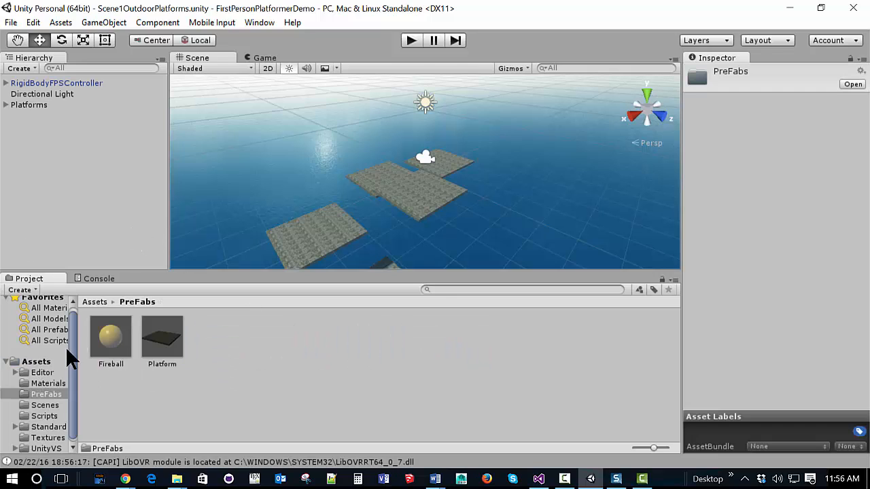
click(37, 362)
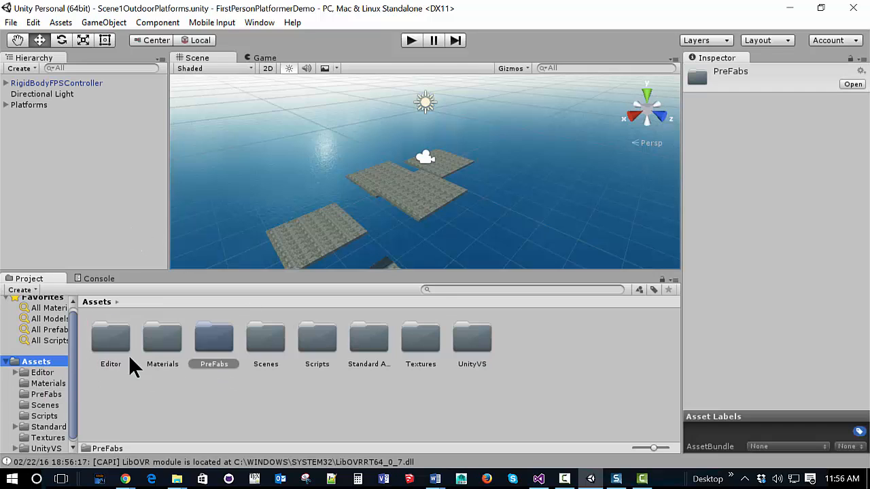
double_click(420, 344)
click(49, 360)
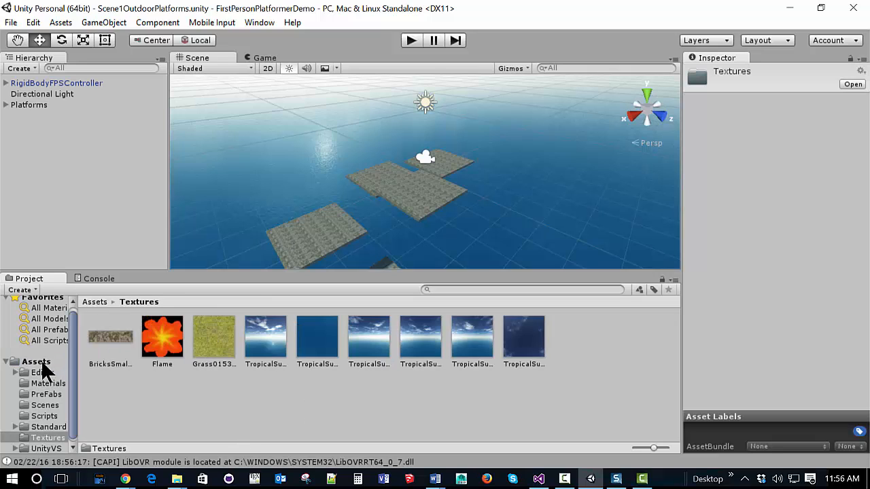
double_click(169, 341)
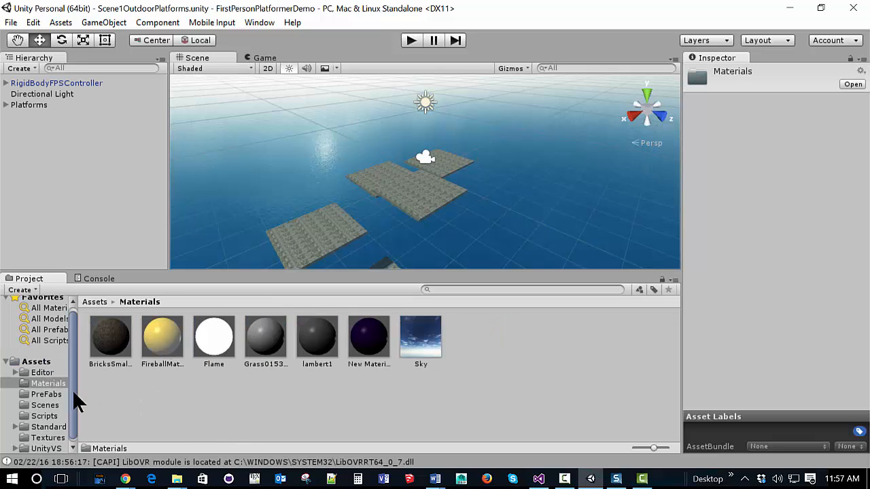
click(38, 363)
double_click(110, 338)
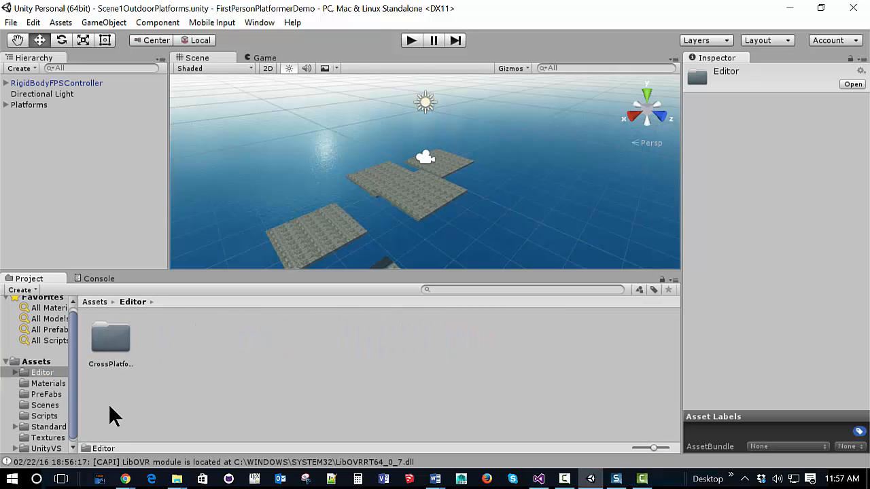
click(36, 362)
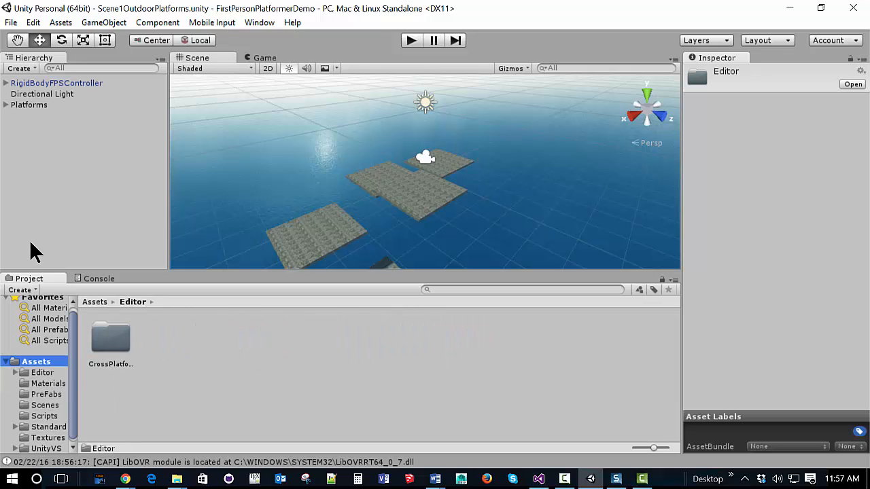
click(119, 415)
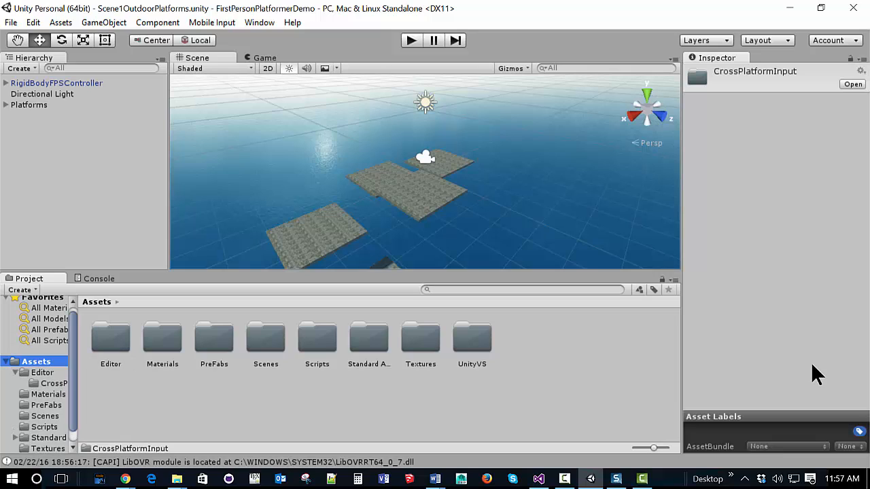